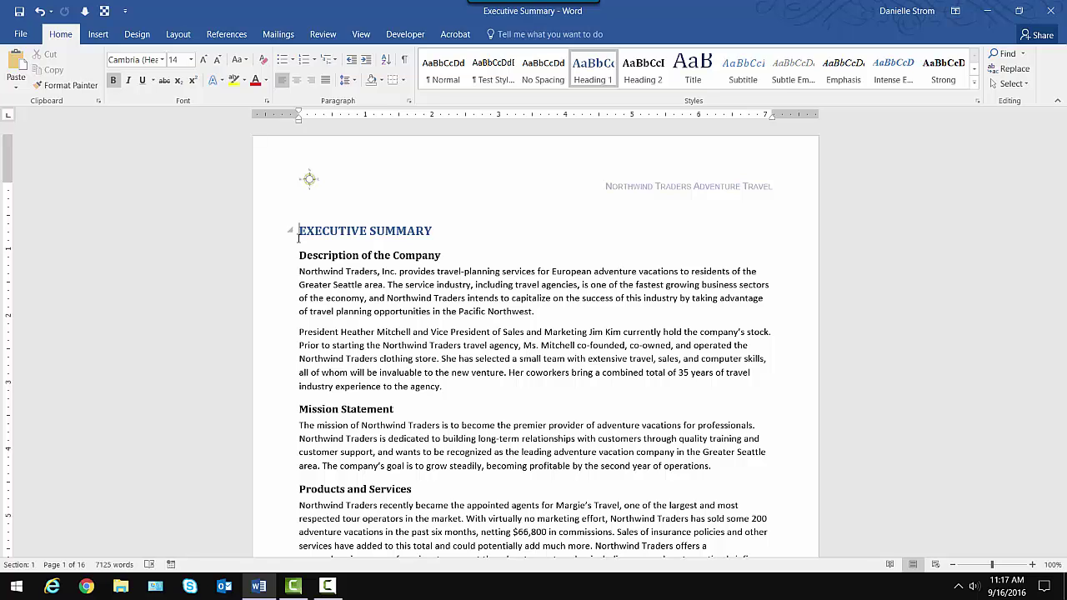
# Step: Jump to the end of the report and select the rule and Document Revision Information heading
pyautogui.hotkey('ctrl', 'End')
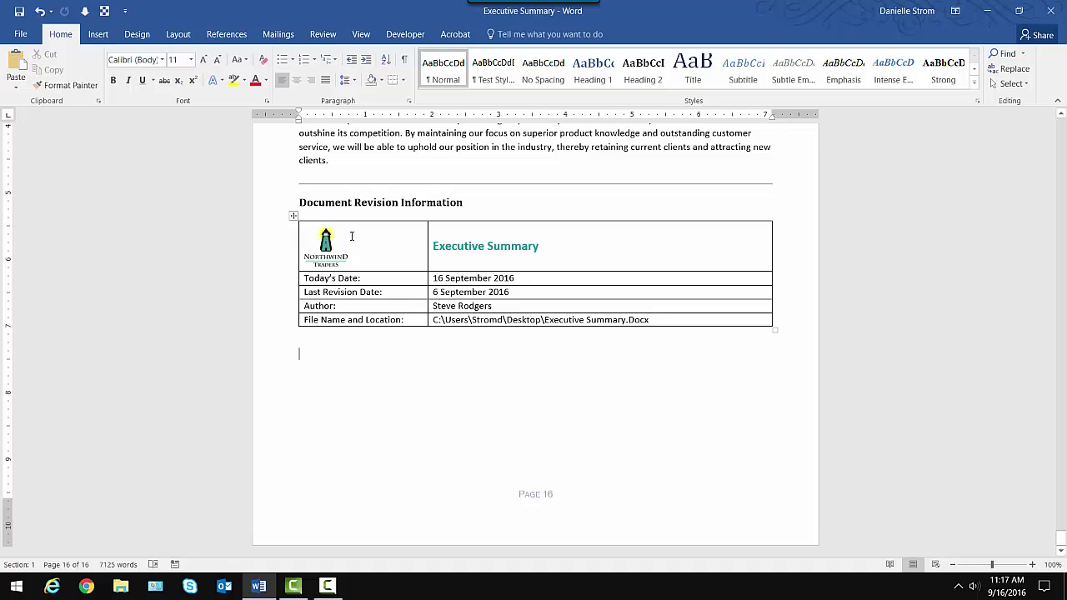
pyautogui.click(267, 193)
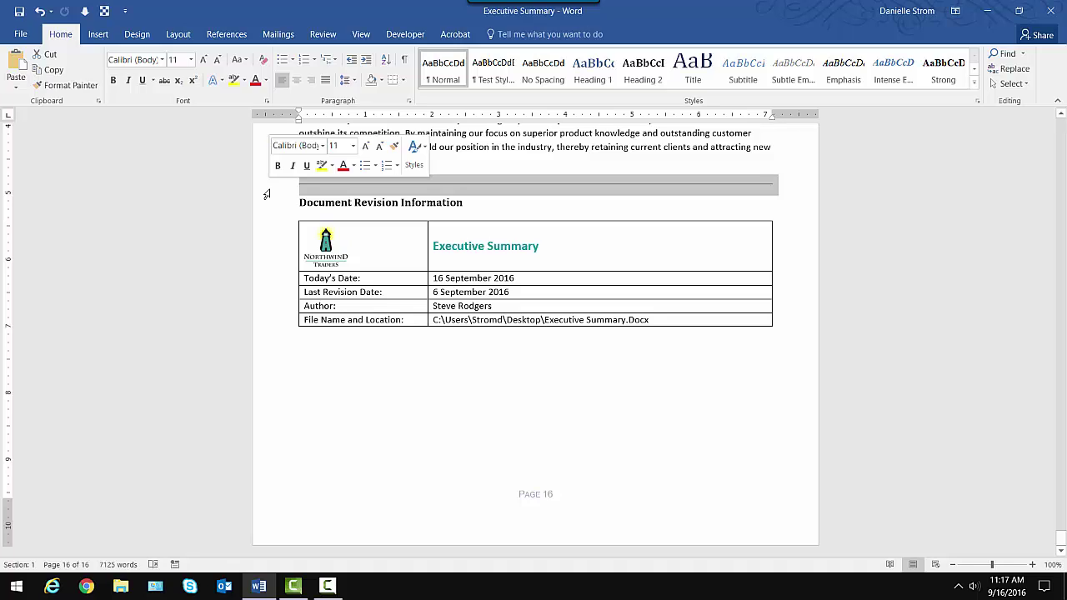
pyautogui.click(270, 207)
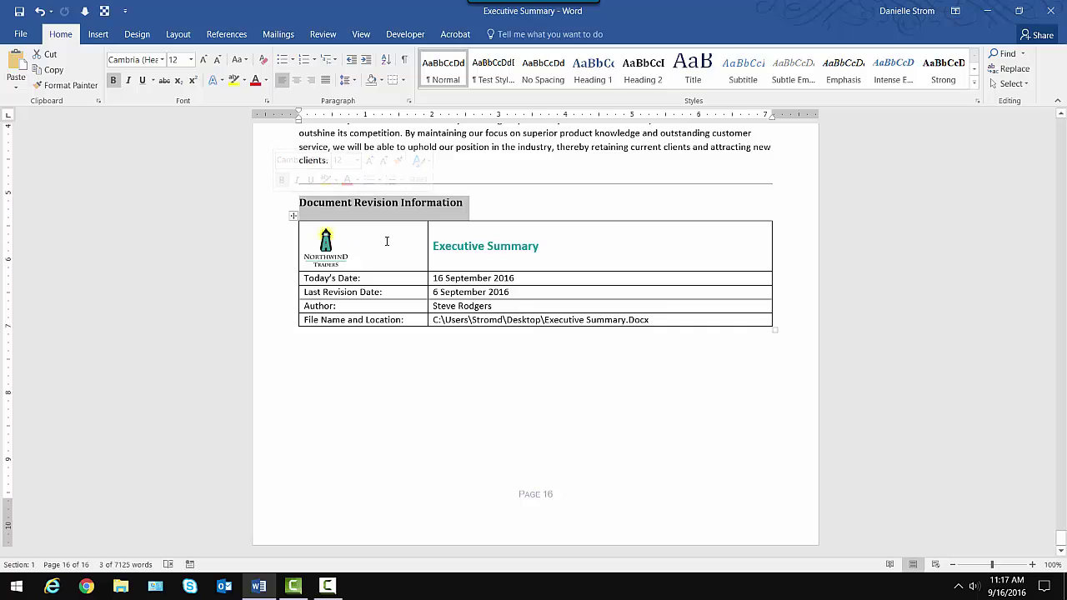
# Step: Inspect the table's title, today's date, last revision date, author and file path fields
pyautogui.tripleClick(456, 250)
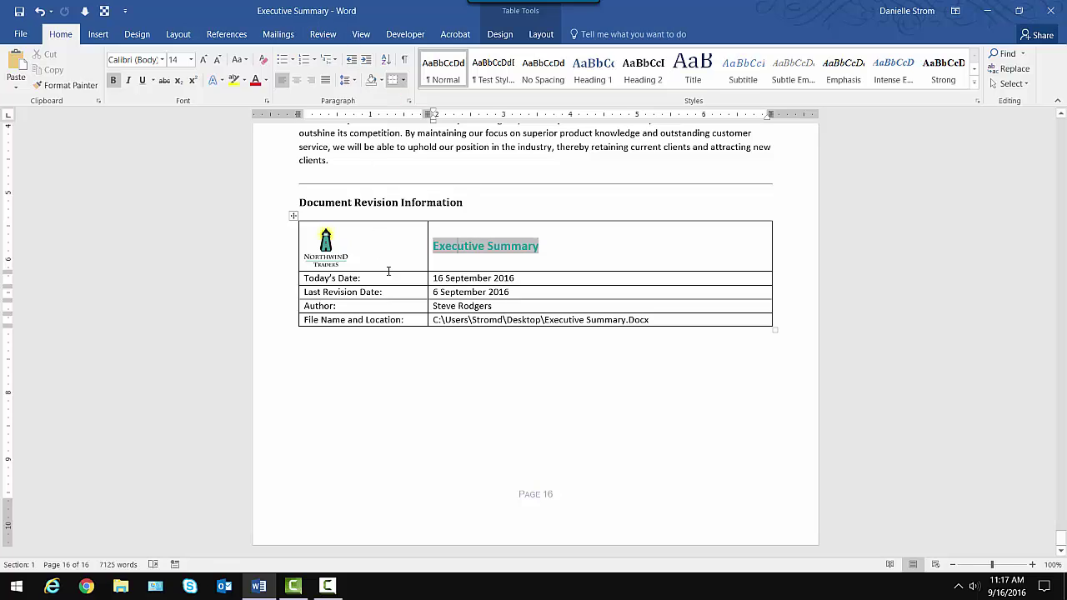
pyautogui.click(465, 278)
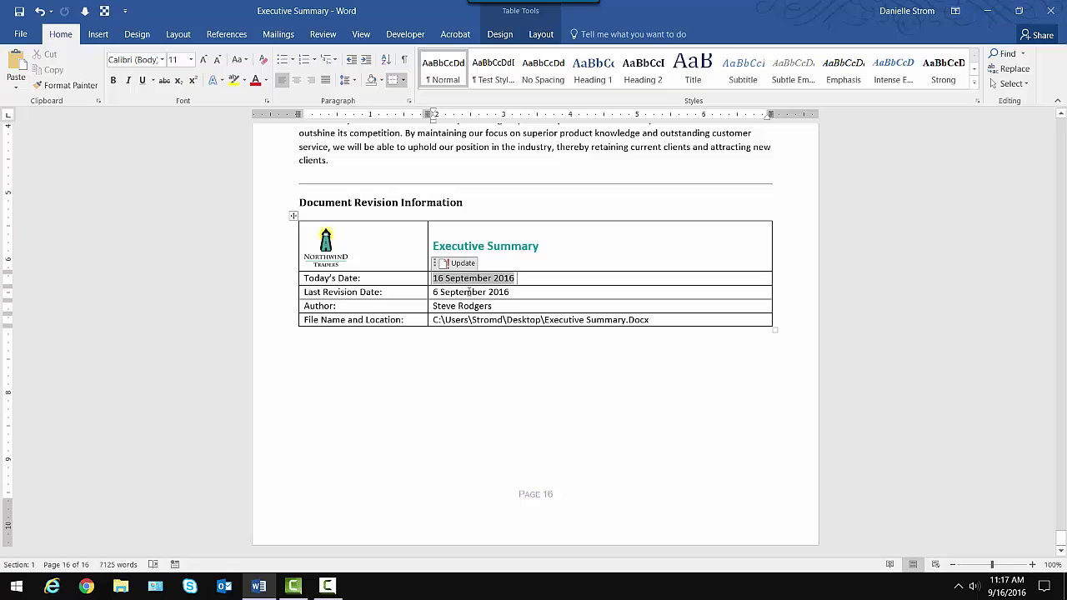
pyautogui.click(468, 291)
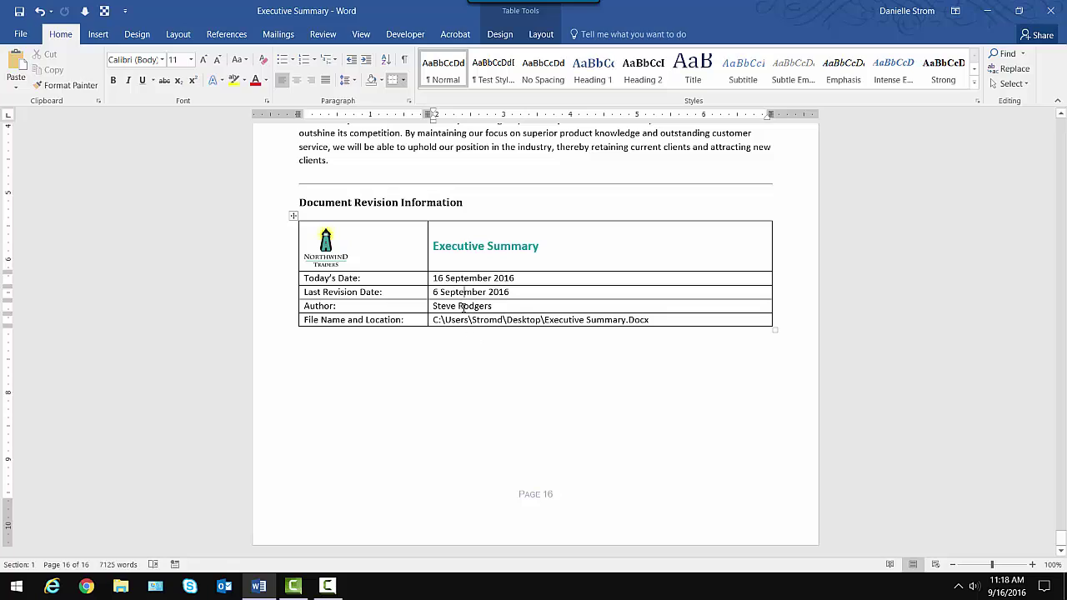
pyautogui.press('Down')
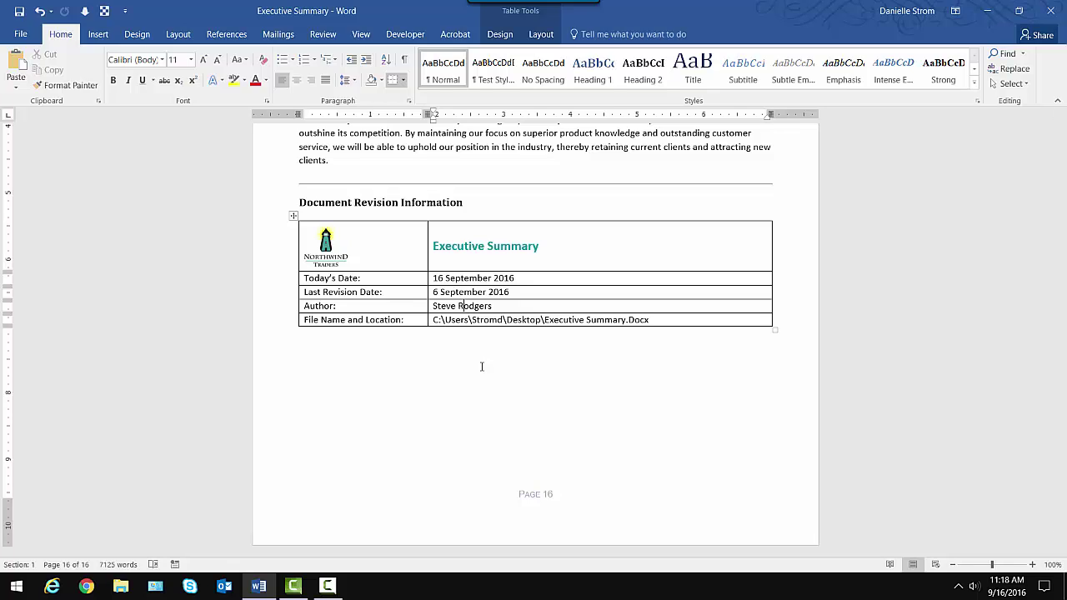
pyautogui.press('Down')
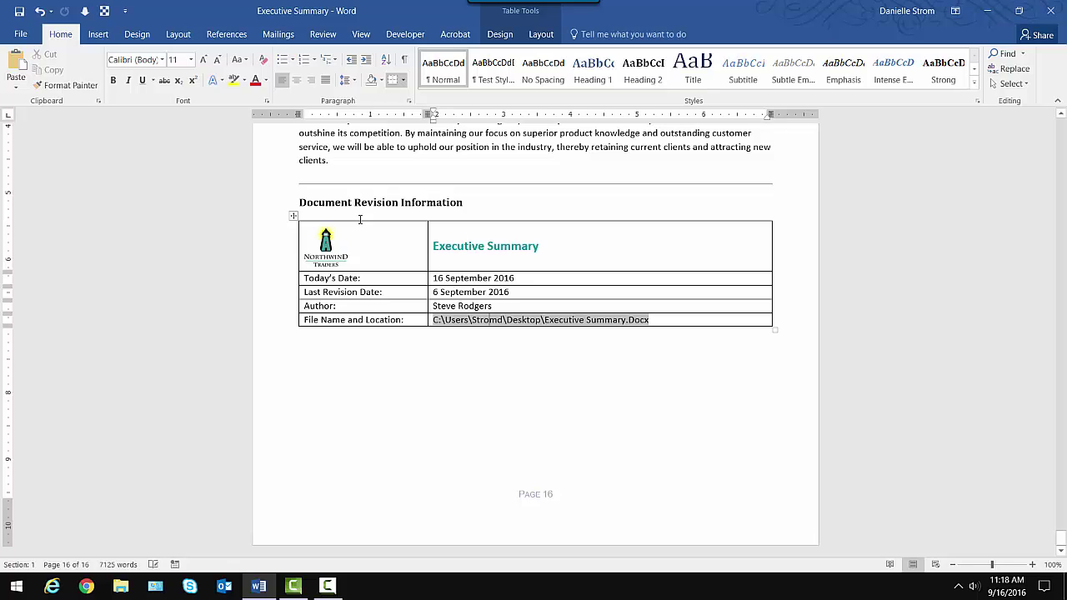
pyautogui.click(302, 202)
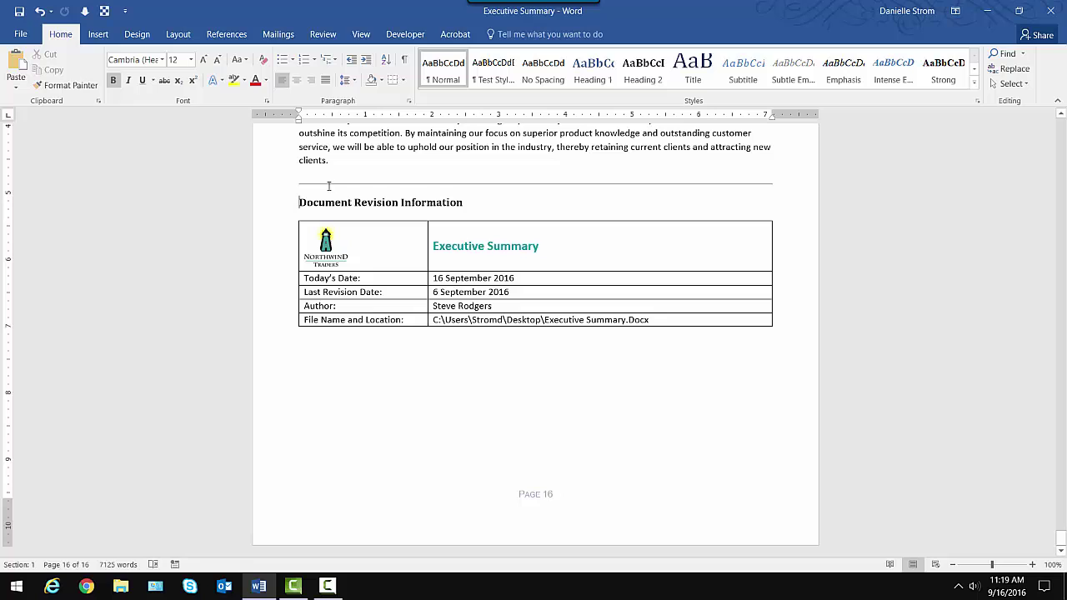
# Step: Browse the built-in Cover Page, Header and Footer galleries, then bring up Quick Parts
pyautogui.click(105, 38)
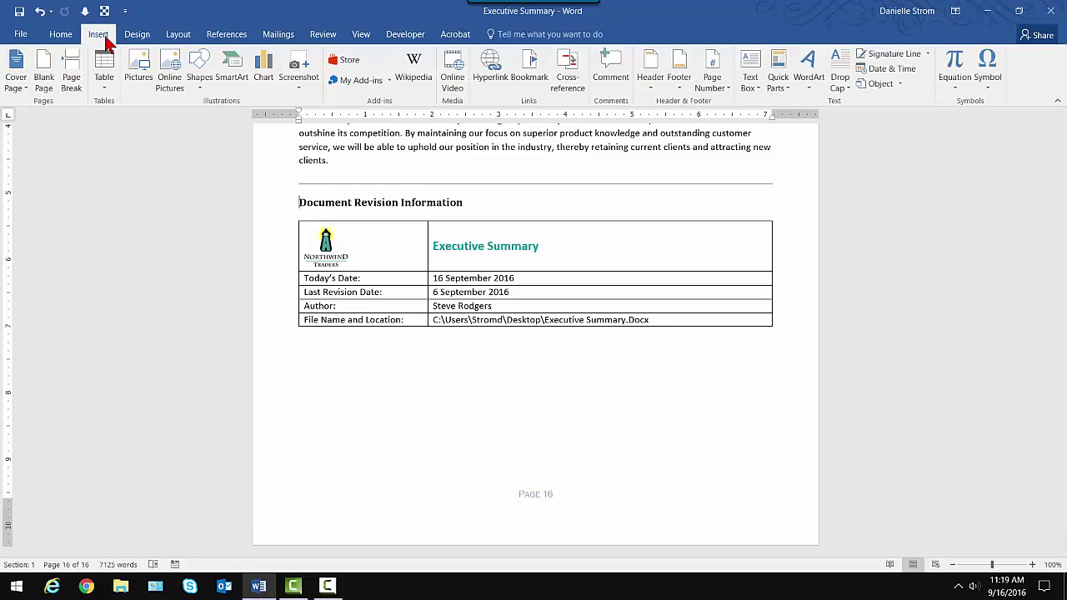
pyautogui.click(15, 86)
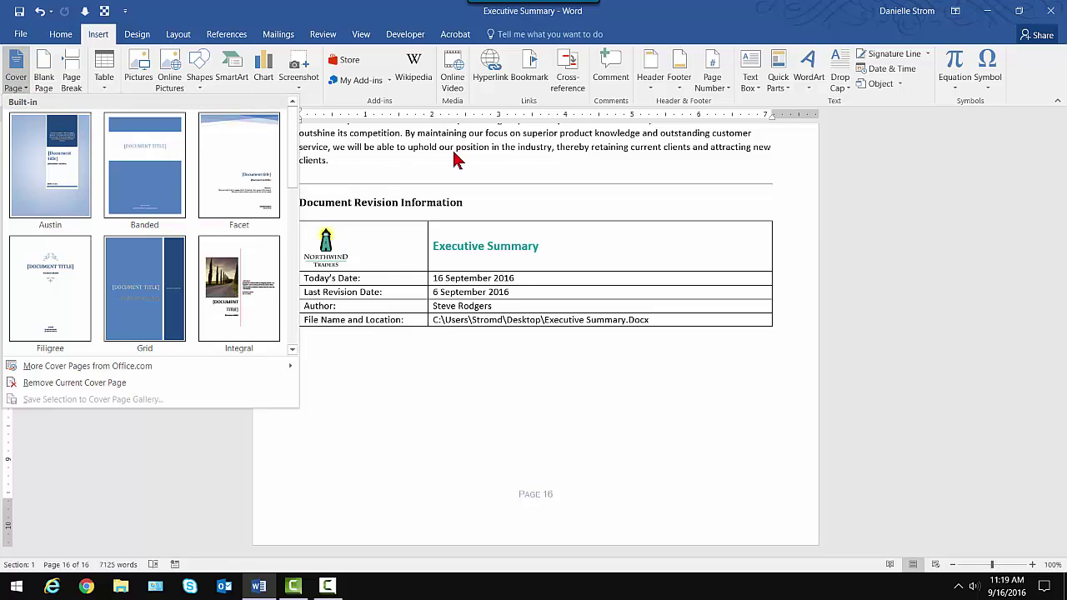
pyautogui.click(661, 85)
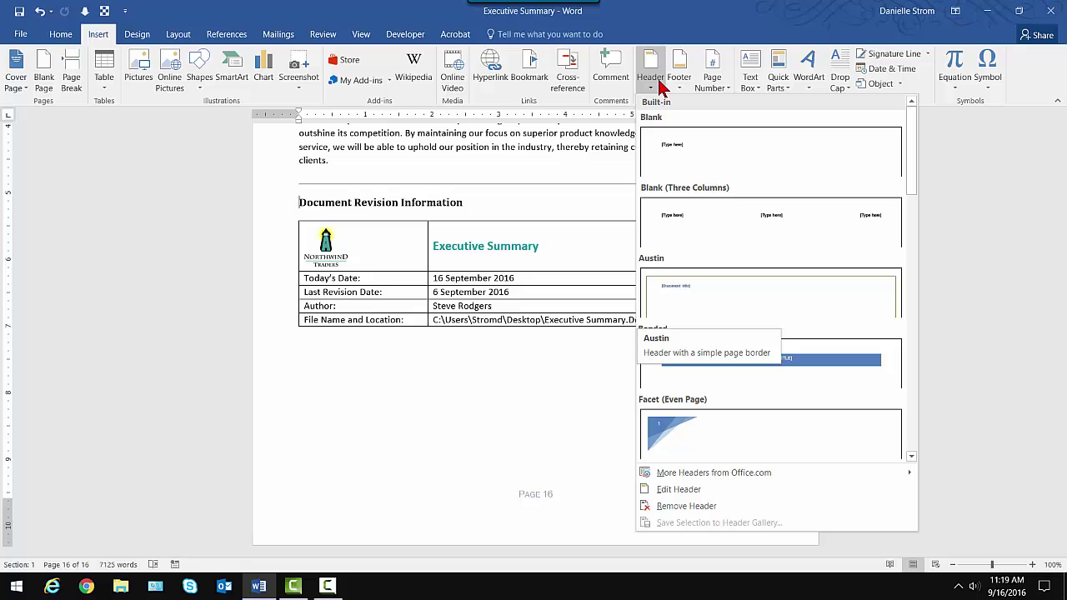
pyautogui.click(678, 84)
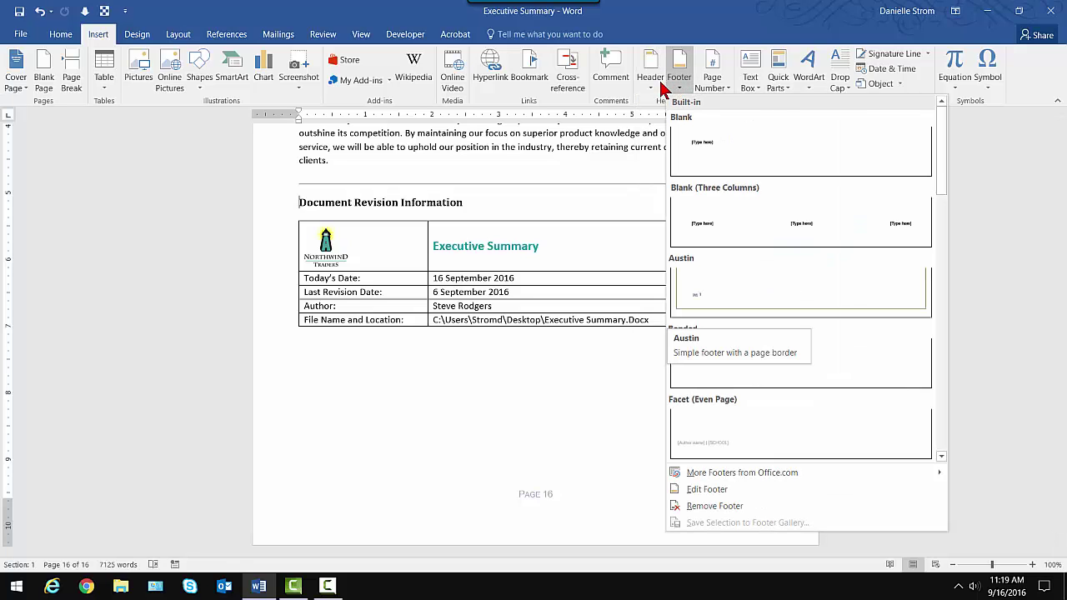
pyautogui.click(655, 86)
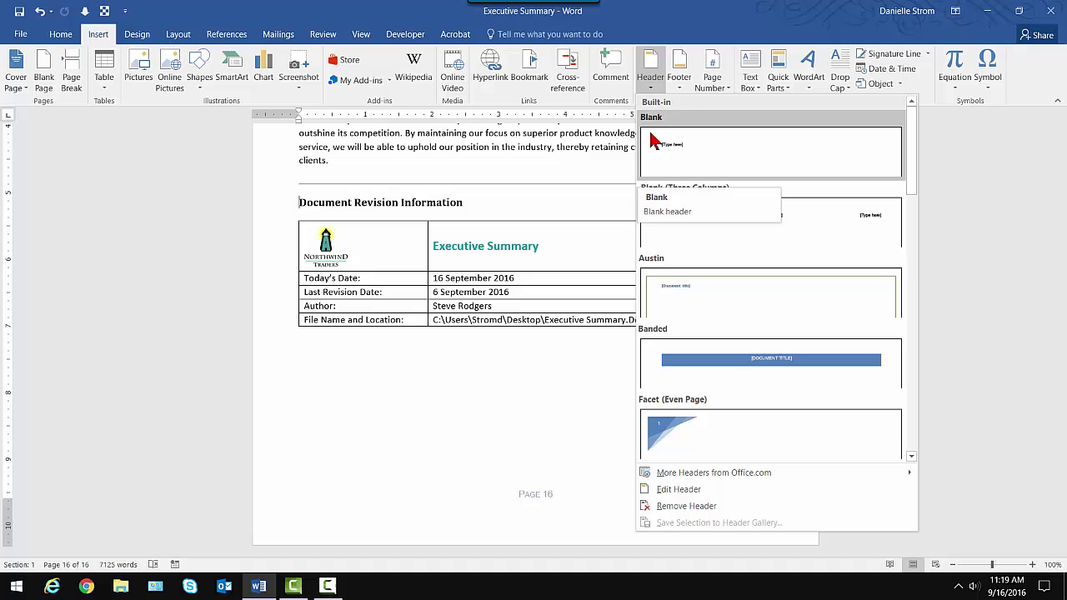
pyautogui.click(783, 87)
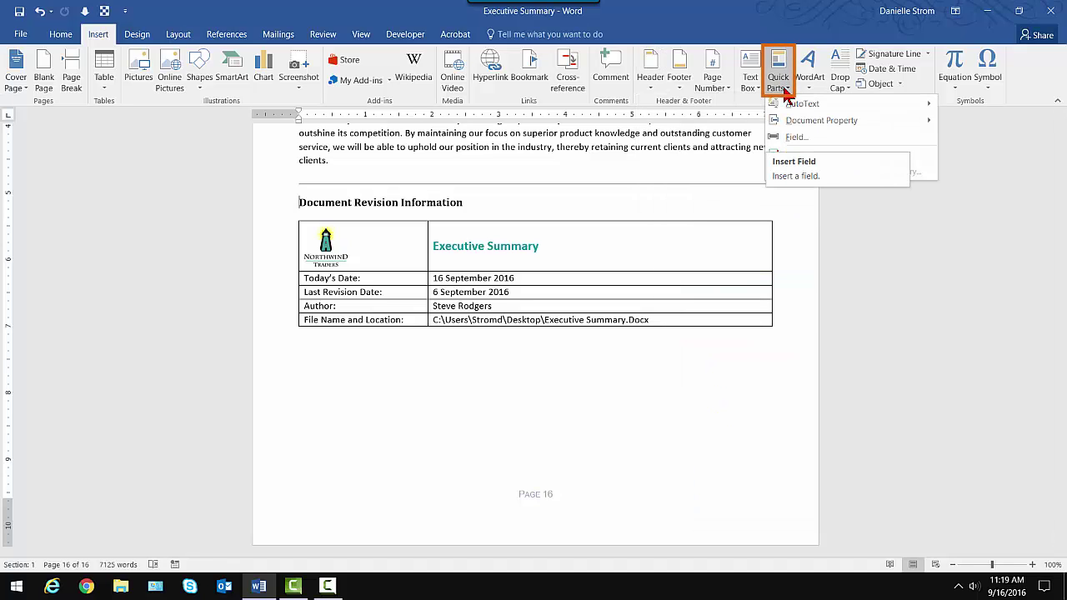
# Step: Look over the AutoText submenu, then dismiss the Quick Parts menu
pyautogui.moveTo(800, 107)
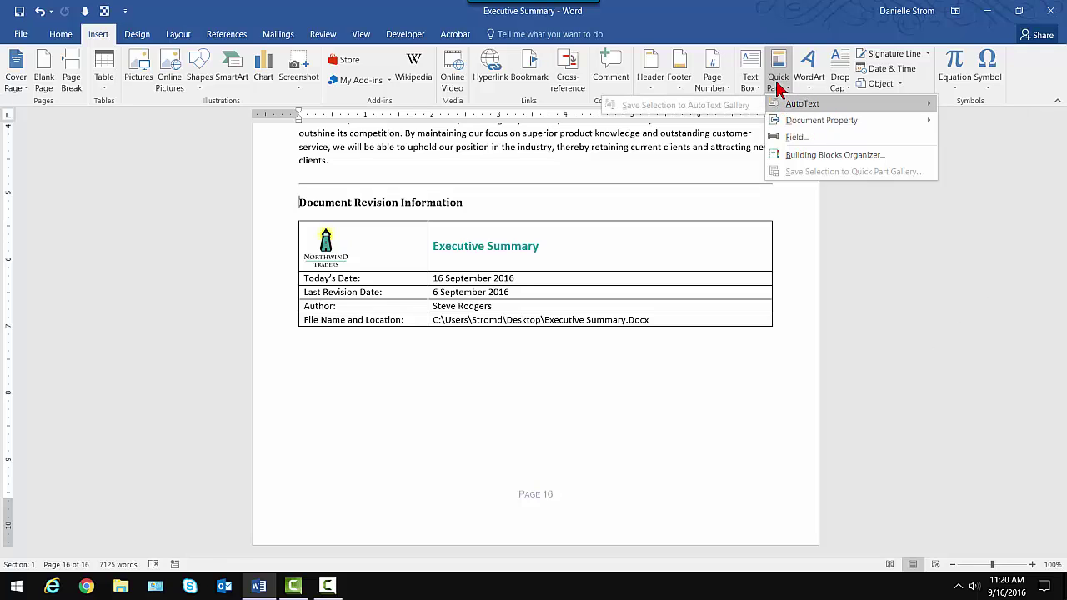
pyautogui.click(779, 84)
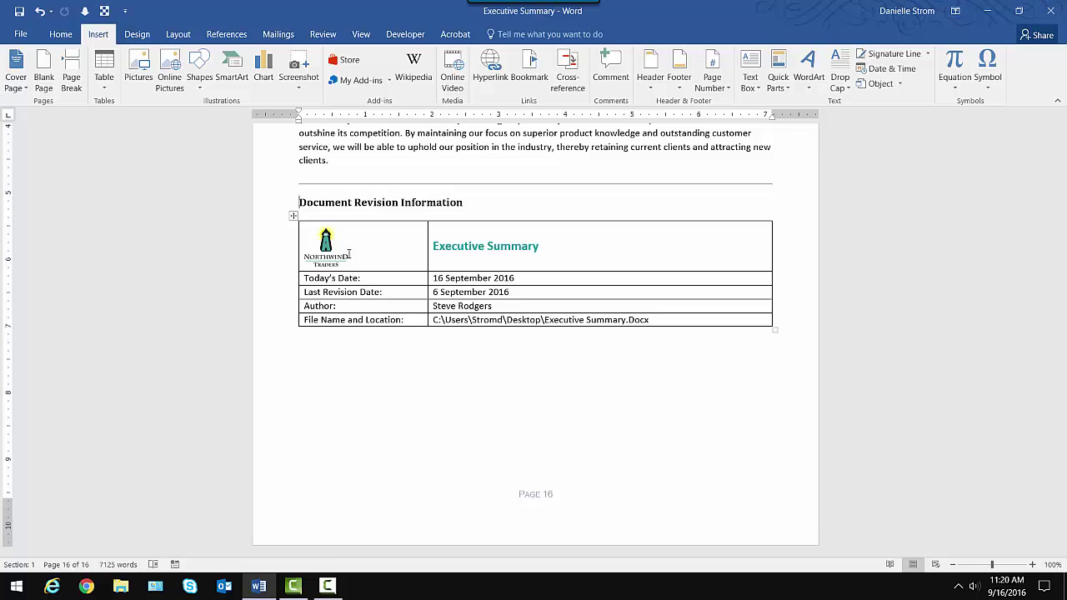
# Step: Select the rule, heading and revision table and choose Save Selection to Quick Part Gallery
pyautogui.click(280, 192)
pyautogui.moveTo(280, 203); pyautogui.dragTo(273, 340)
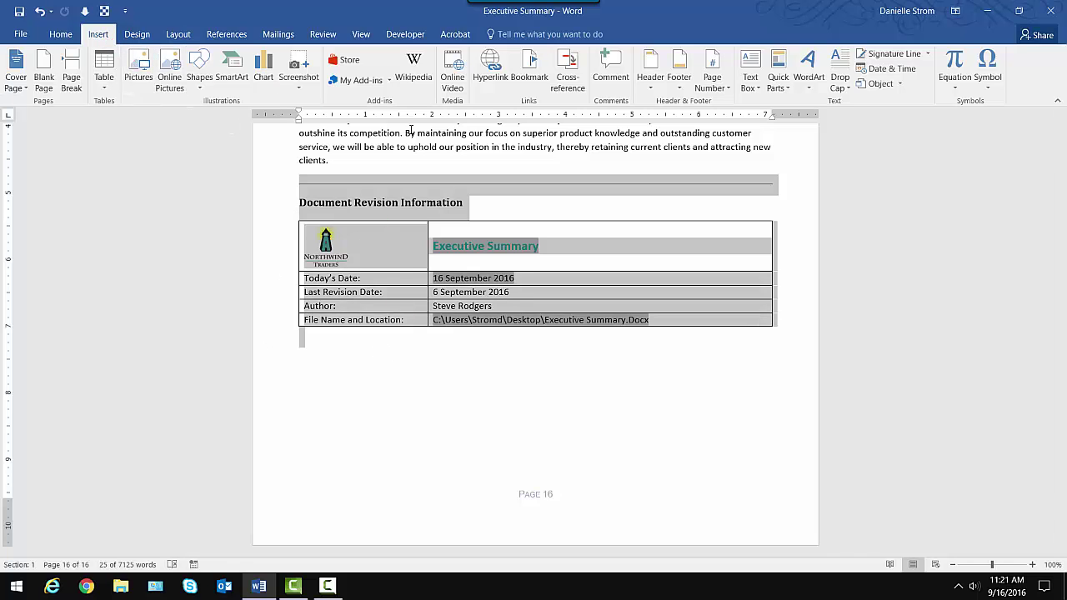
pyautogui.click(779, 88)
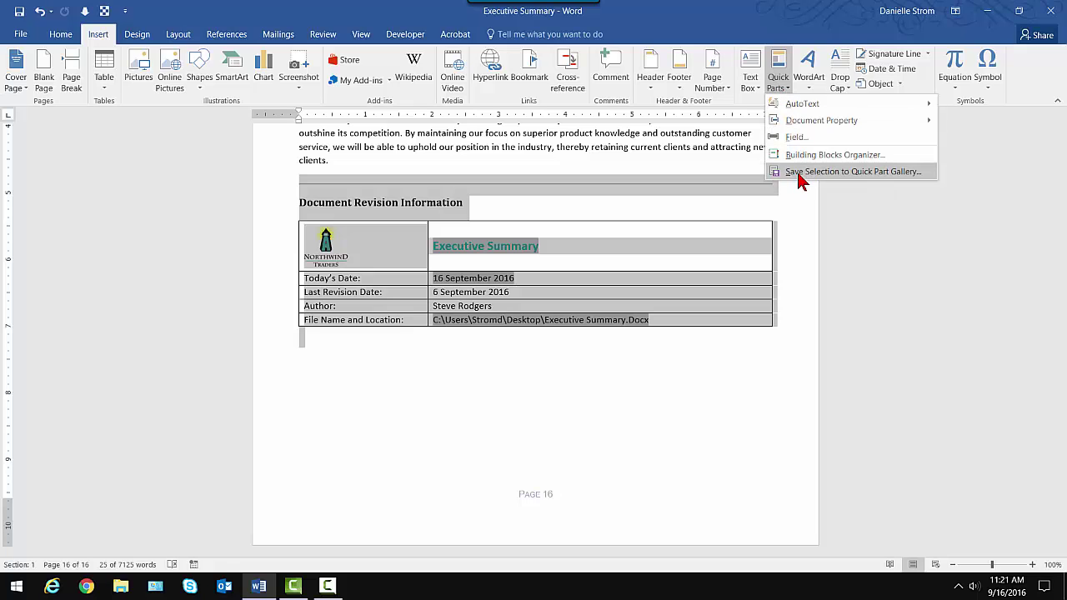
pyautogui.click(842, 172)
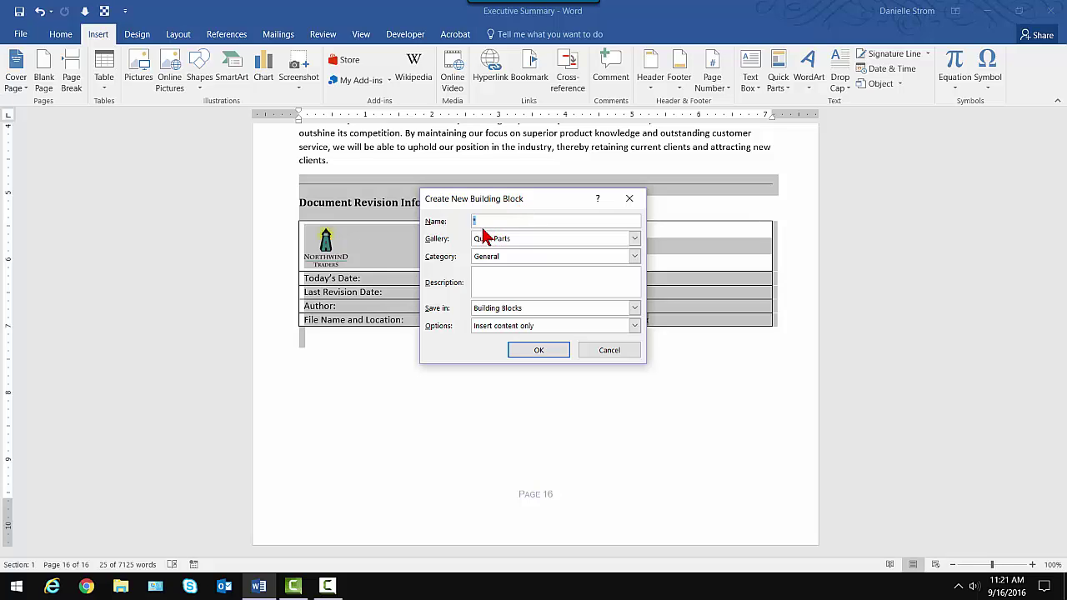
# Step: Name it 'Doc Rev Info' in Quick Parts, General, described 'Insert at the end of all important company documents.'
pyautogui.write('Doc Rev Info')
pyautogui.click(634, 238)
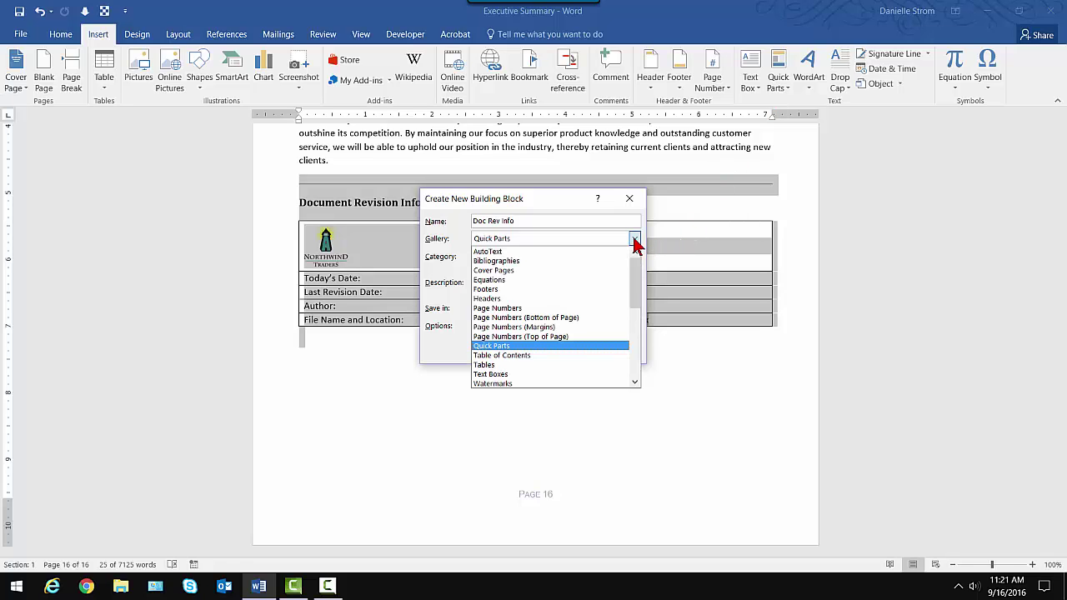
pyautogui.click(634, 239)
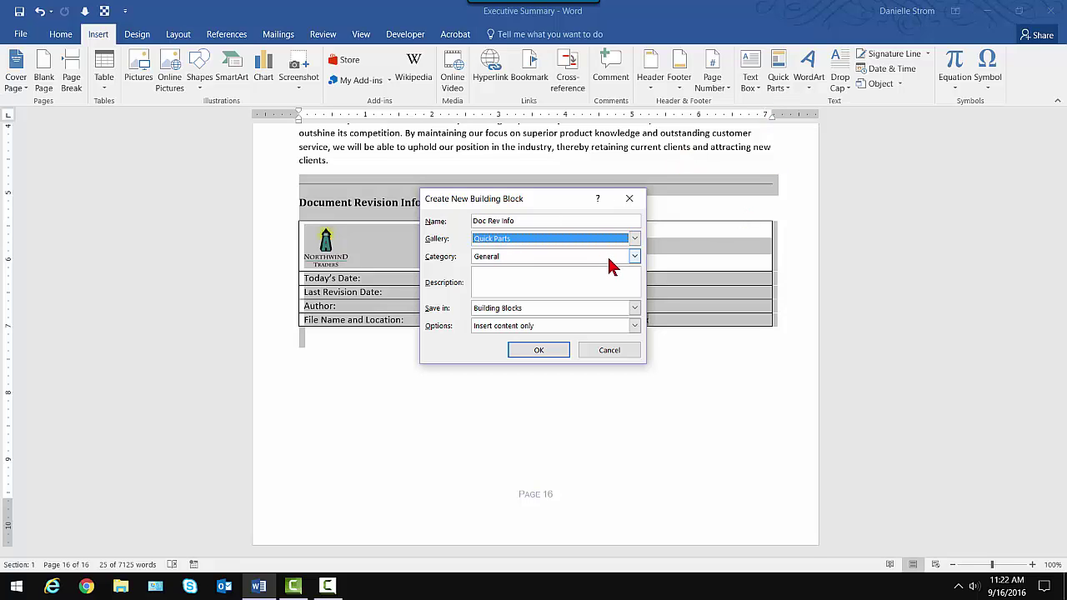
pyautogui.click(635, 257)
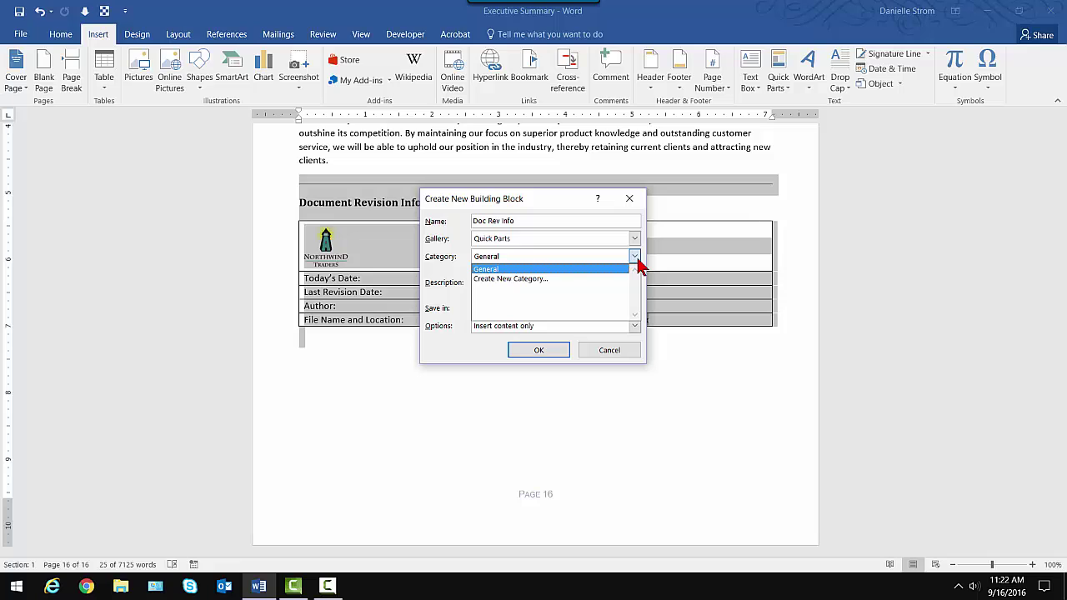
pyautogui.click(636, 260)
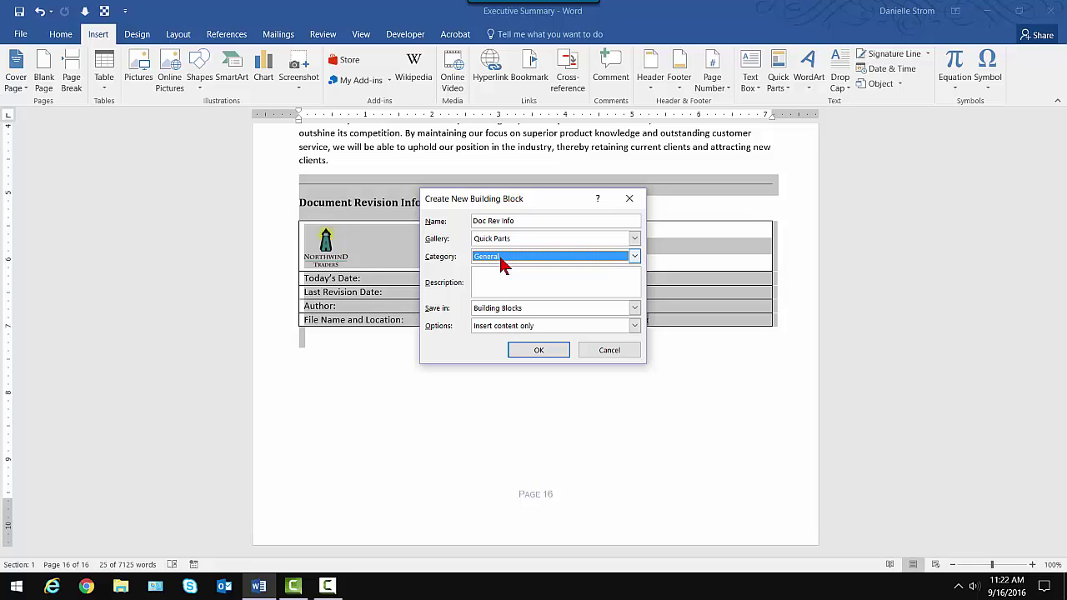
pyautogui.click(517, 283)
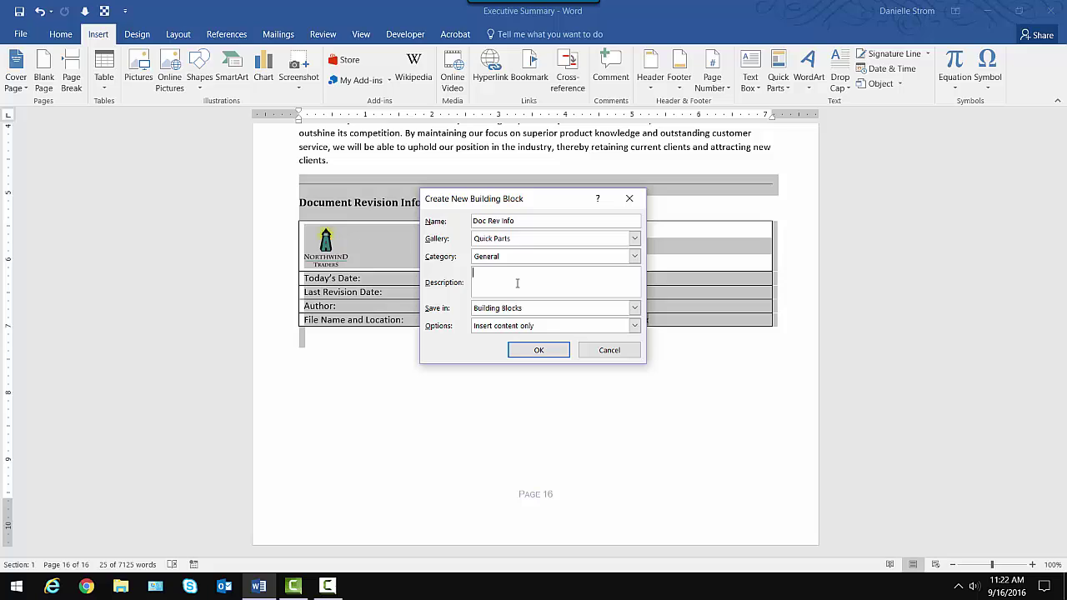
pyautogui.write('Insert at the end of all im portant company documents.')
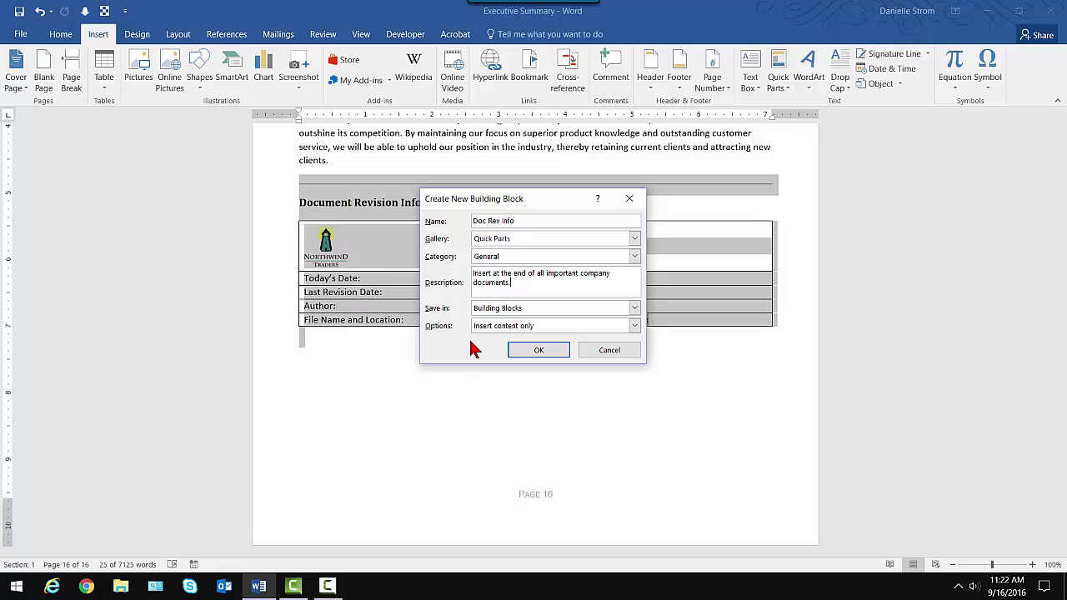
# Step: Try the insertion options, settle on Insert content only, and save the Doc Rev Info building block
pyautogui.click(635, 328)
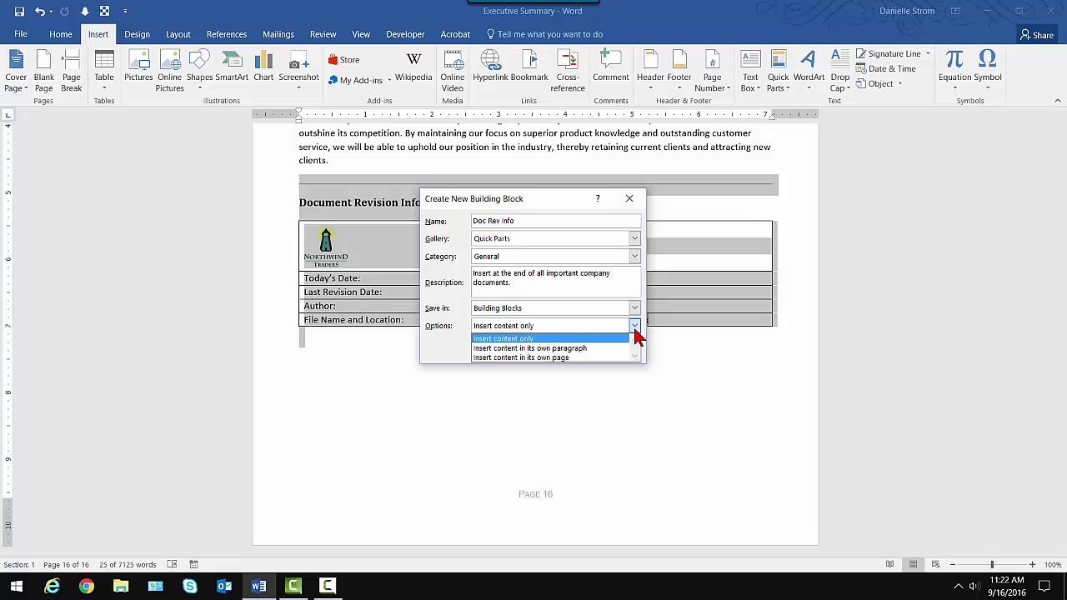
pyautogui.click(600, 348)
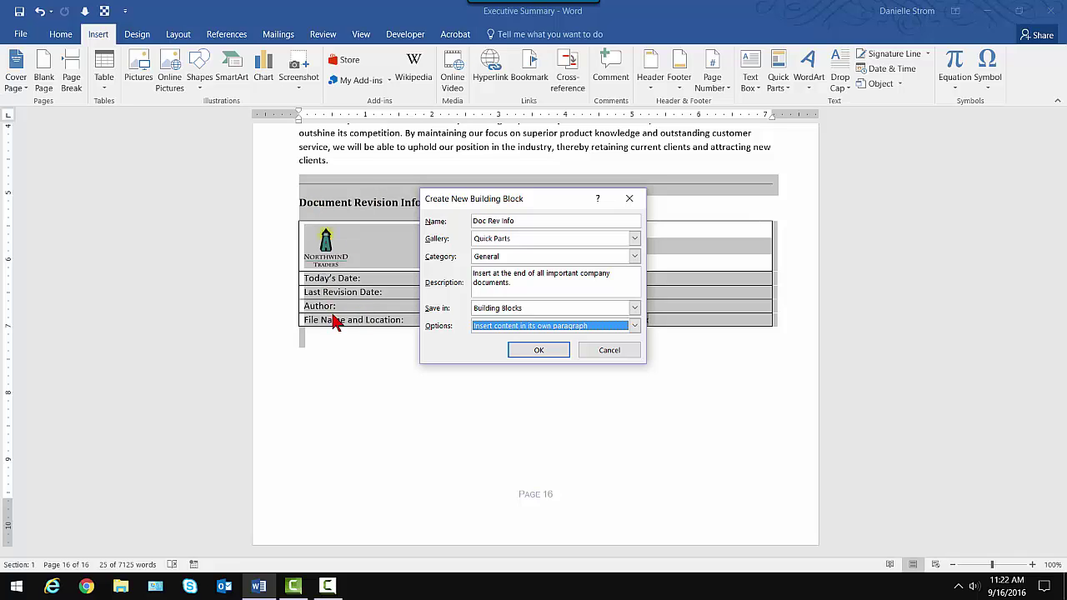
pyautogui.click(634, 325)
pyautogui.click(557, 357)
pyautogui.click(634, 327)
pyautogui.click(606, 338)
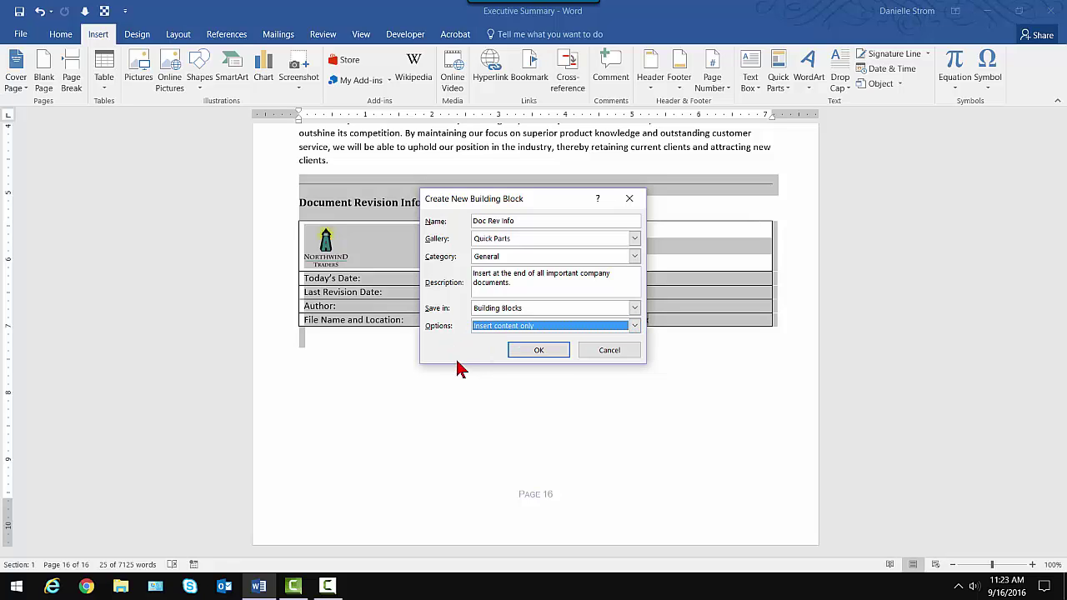
pyautogui.click(525, 351)
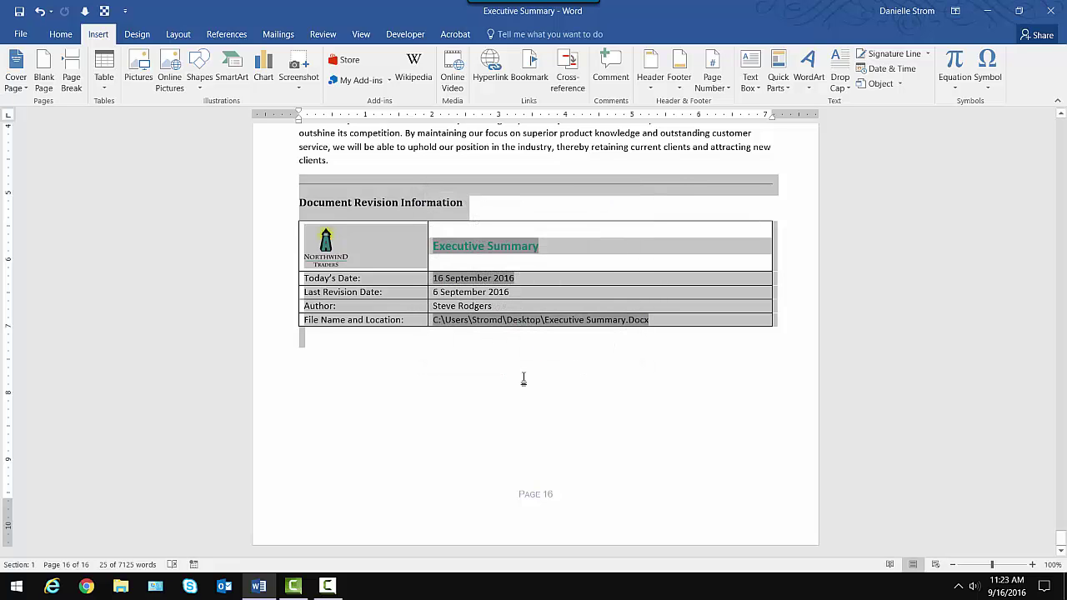
pyautogui.scroll(4, 521, 334)
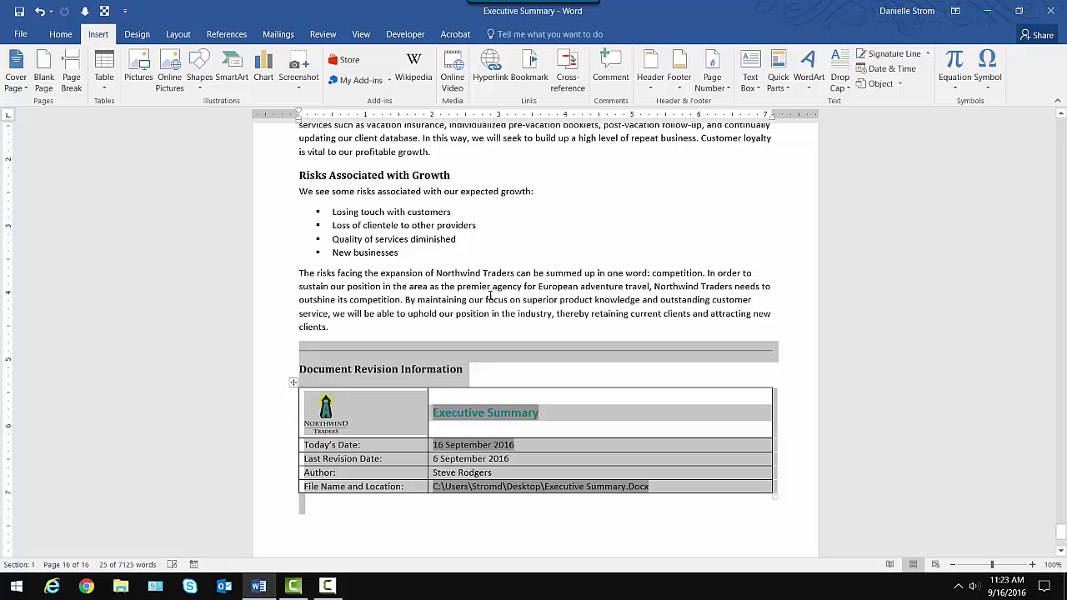
pyautogui.click(490, 299)
pyautogui.hotkey('ctrl', 'Home')
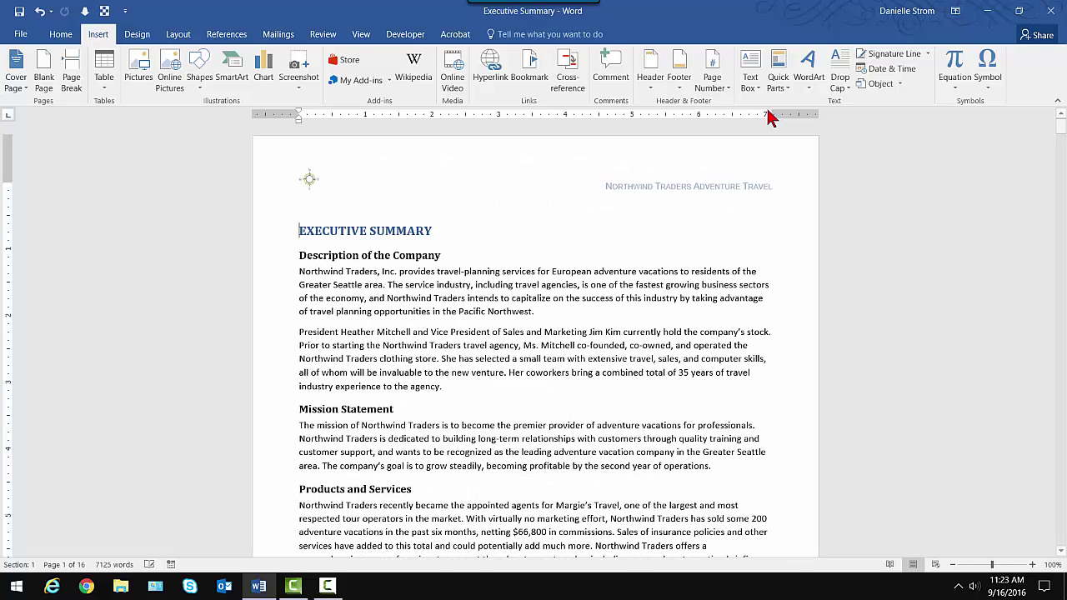
pyautogui.click(777, 80)
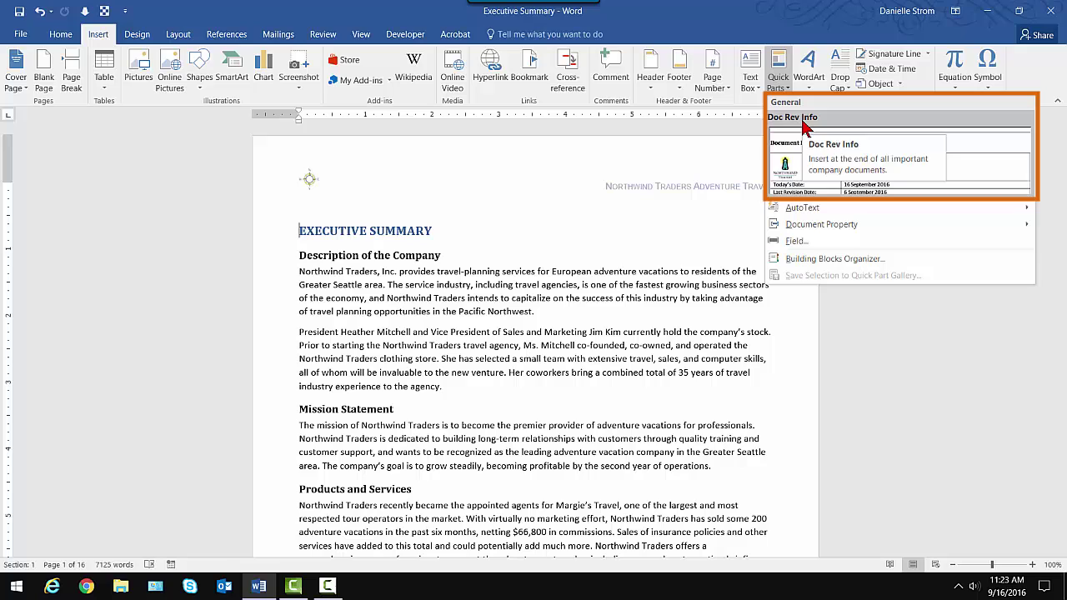
pyautogui.click(320, 240)
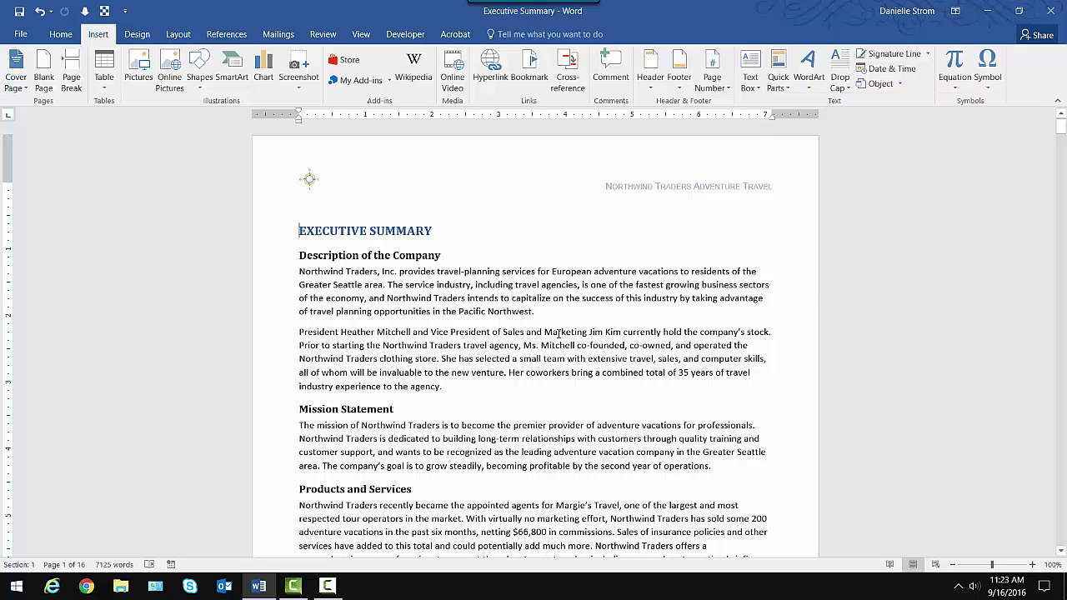
# Step: Open the Project Status Report document from the Desktop folder
pyautogui.click(21, 35)
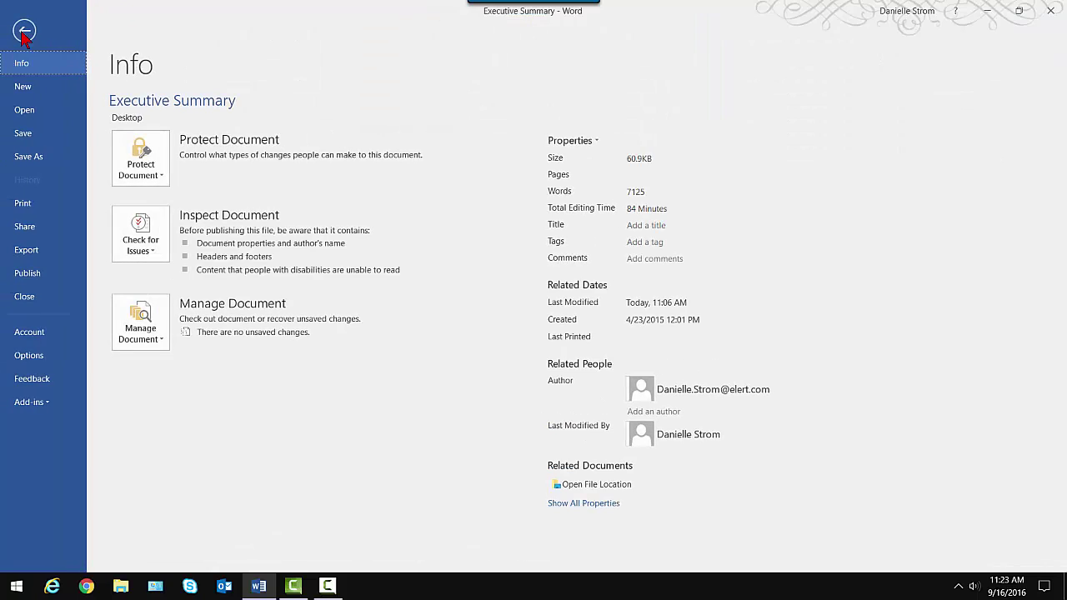
pyautogui.click(38, 109)
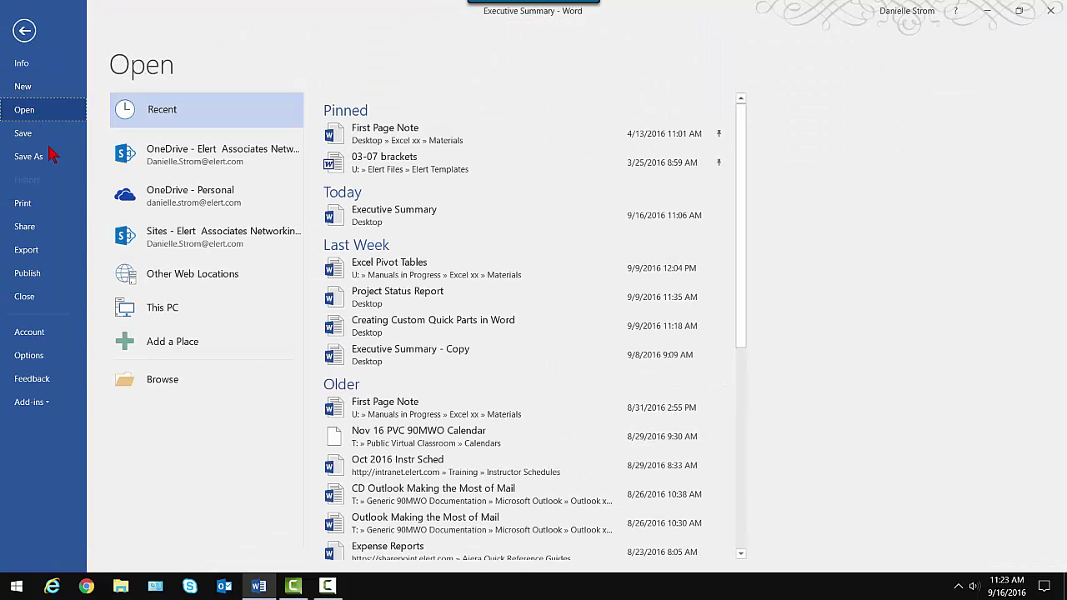
pyautogui.click(190, 381)
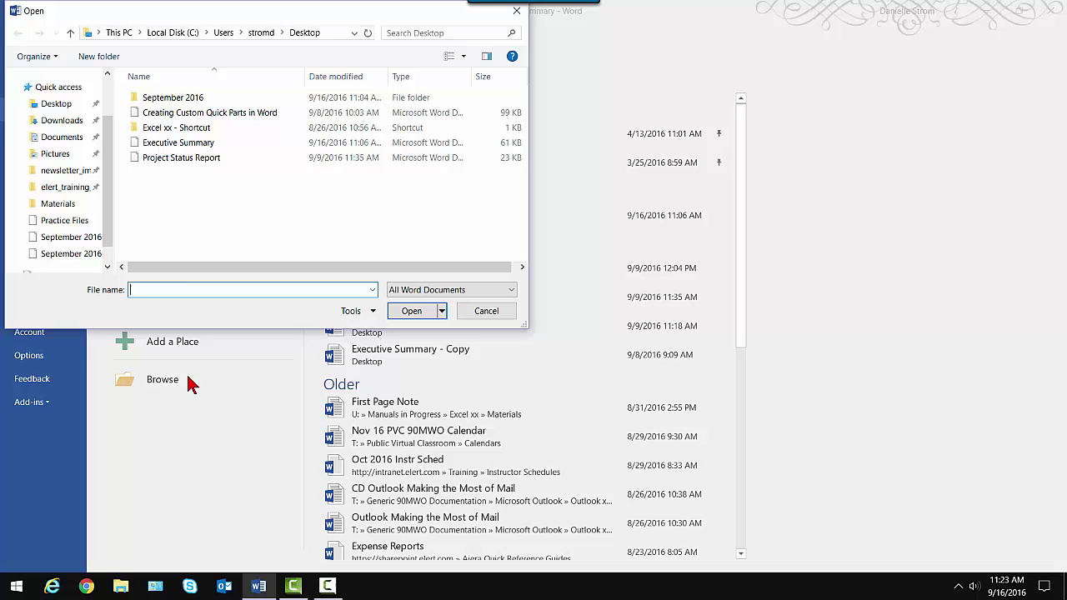
pyautogui.moveTo(112, 203); pyautogui.dragTo(115, 25)
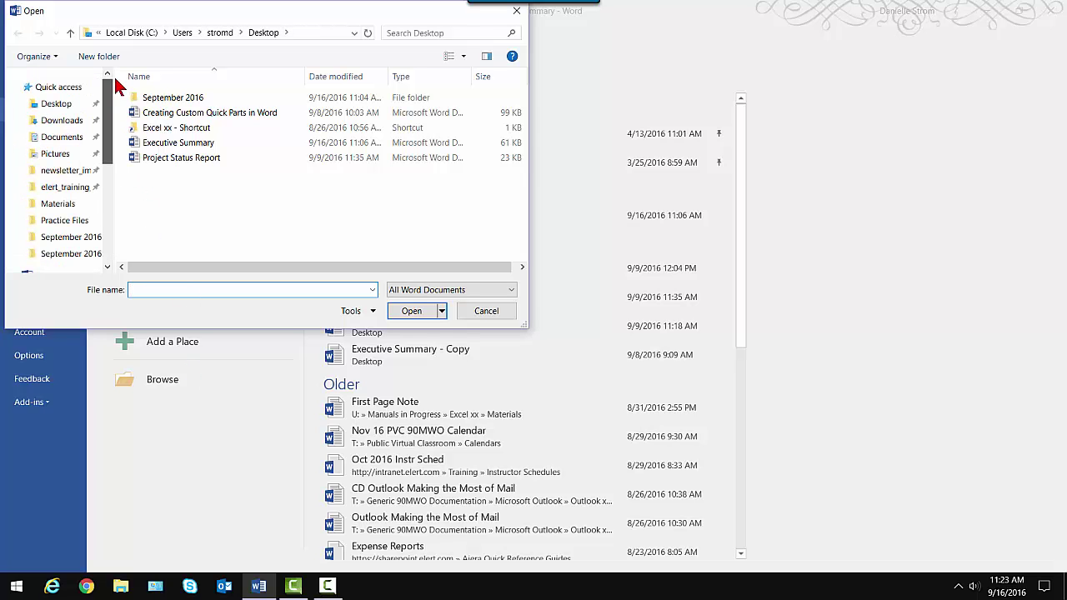
pyautogui.click(79, 104)
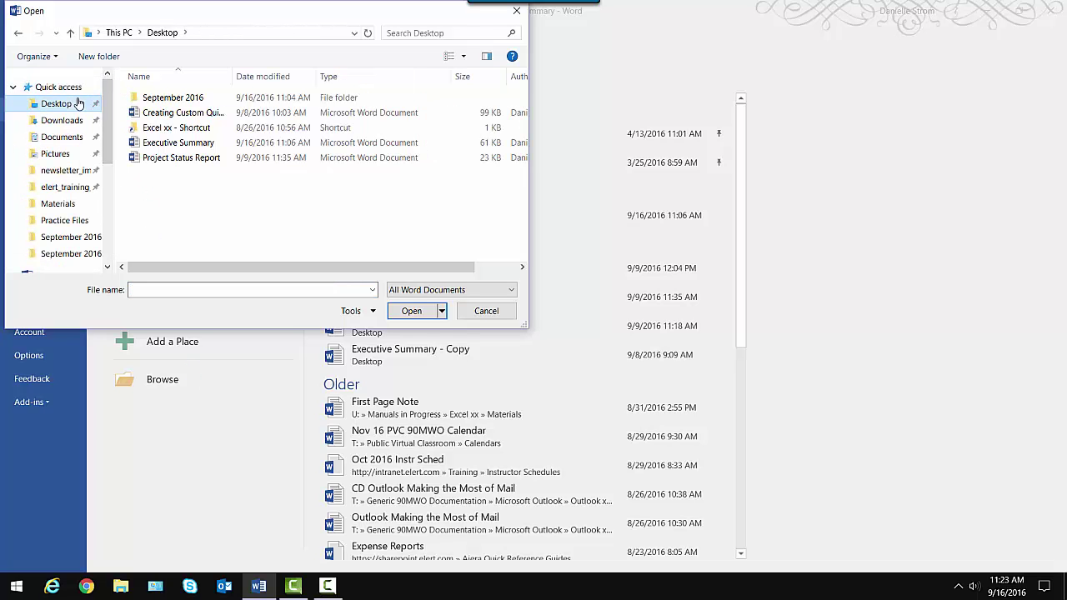
pyautogui.doubleClick(200, 162)
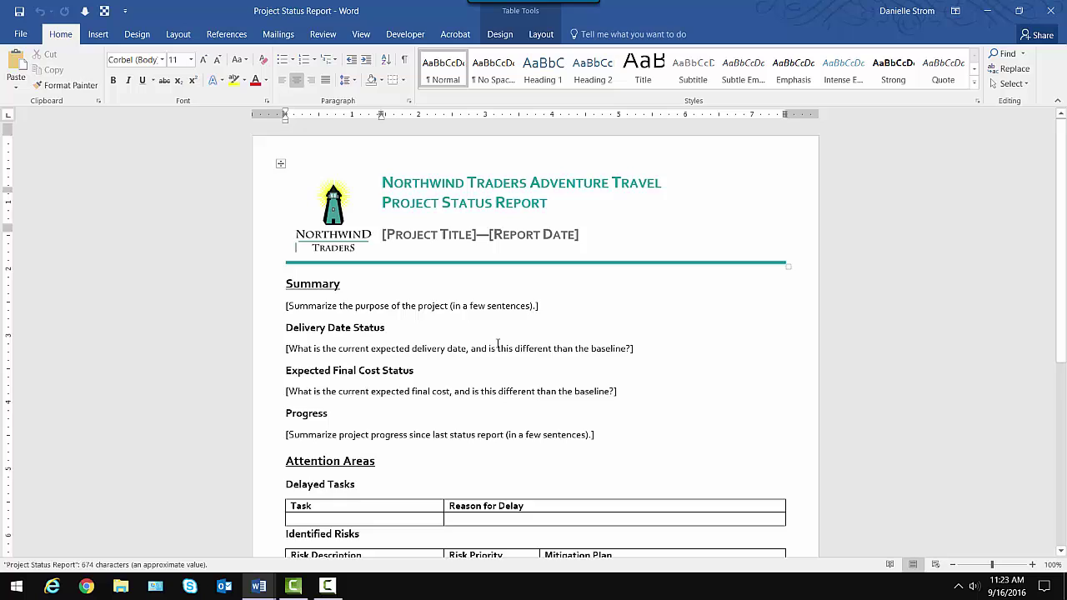
# Step: Add an empty paragraph after the last placeholder and a page break to create page 2
pyautogui.scroll(-6, 499, 343)
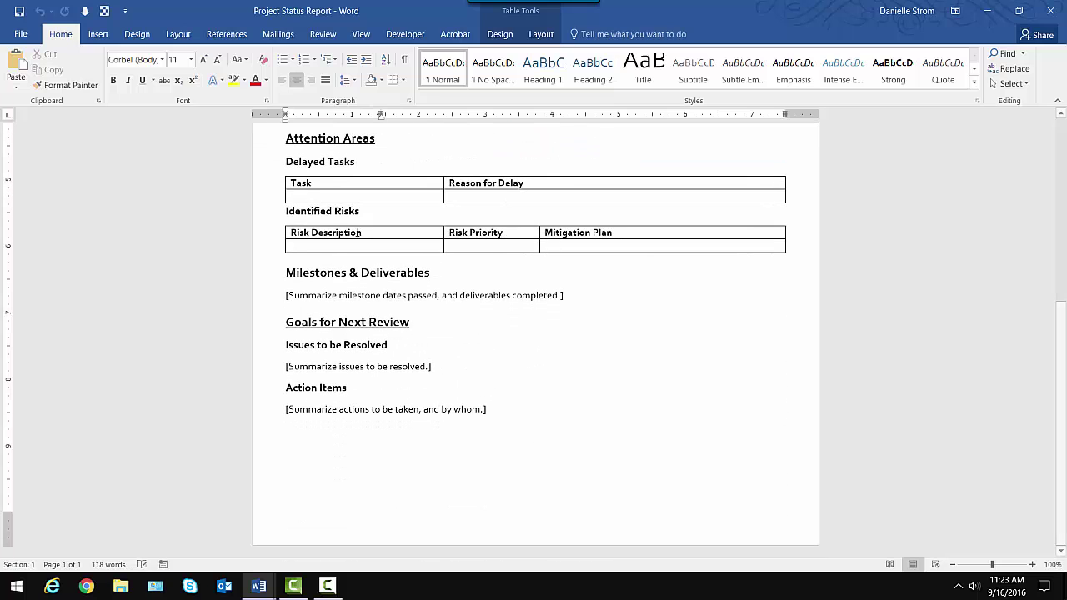
pyautogui.click(505, 408)
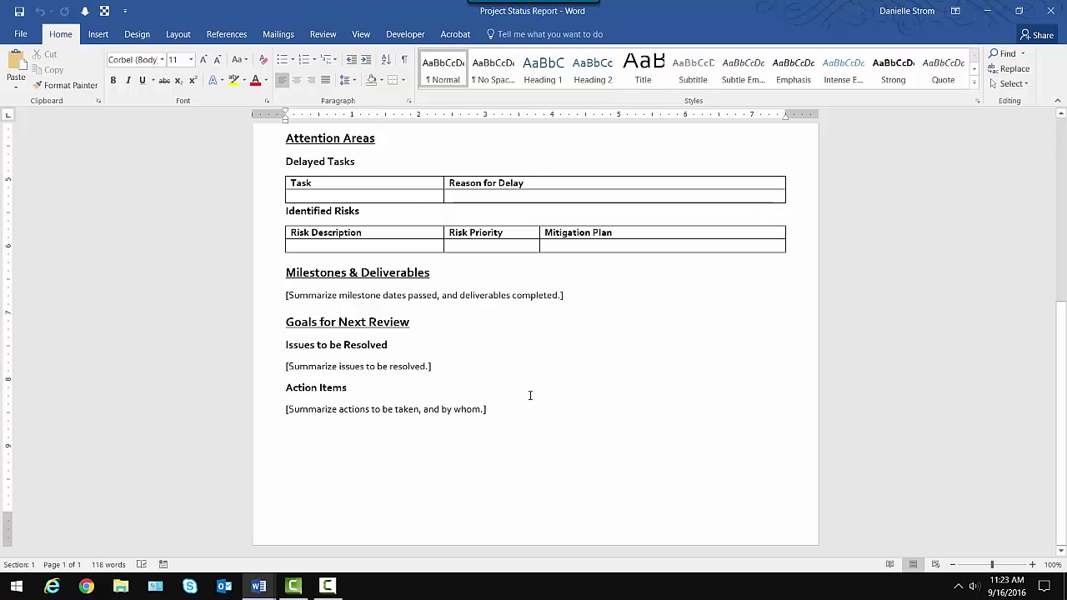
pyautogui.press('Return')
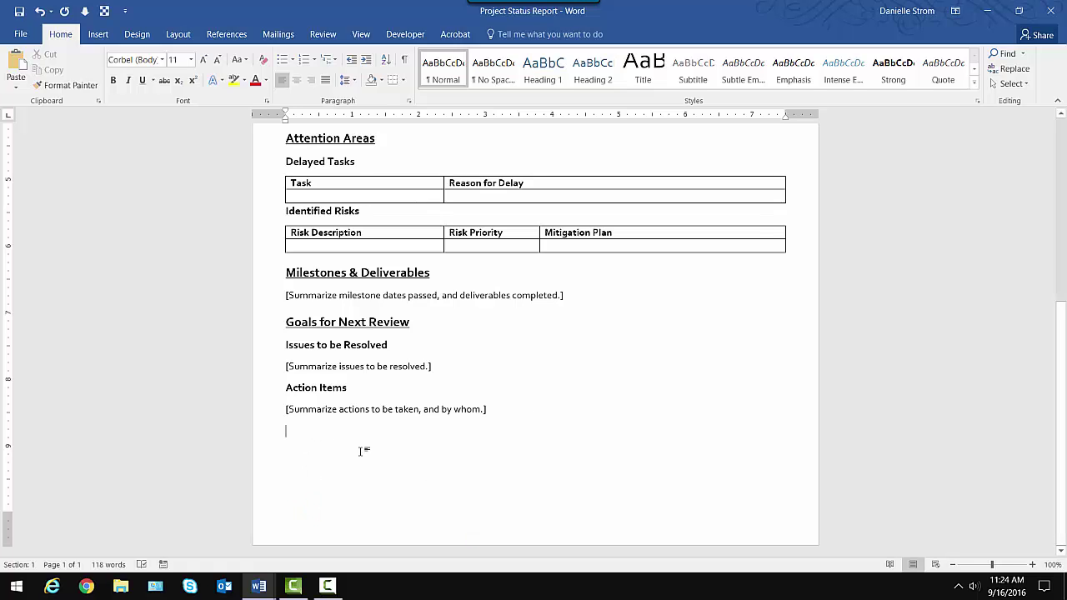
pyautogui.hotkey('ctrl', 'Return')
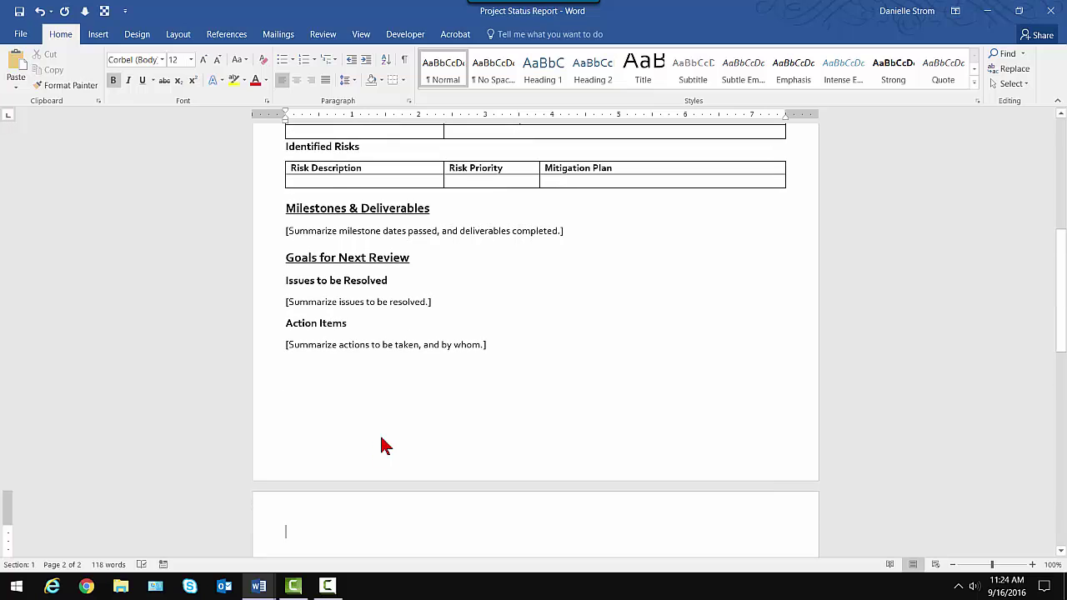
pyautogui.scroll(-4, 399, 425)
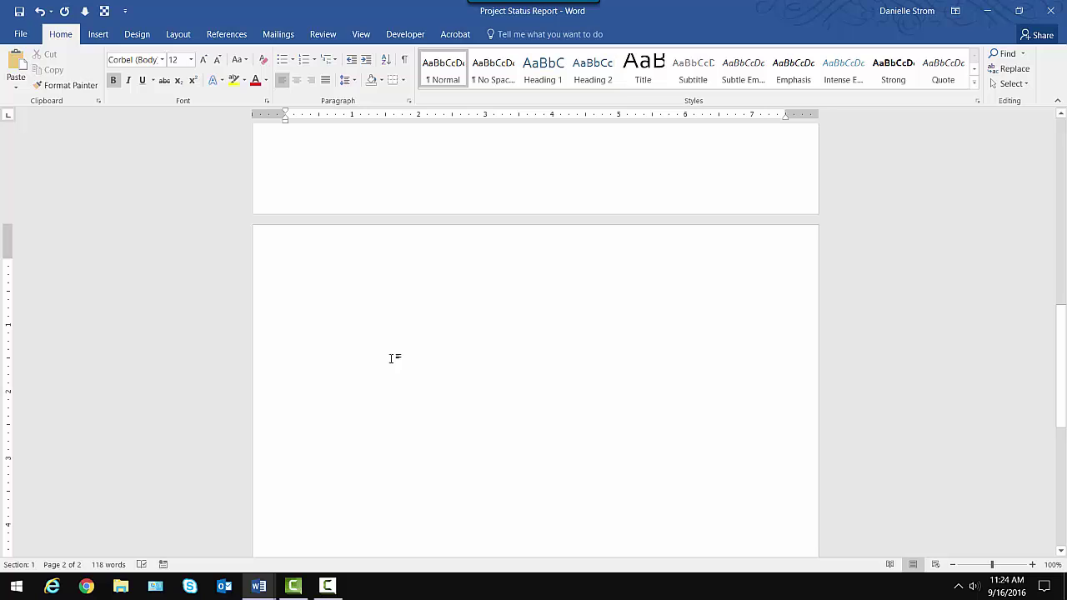
# Step: Insert the Doc Rev Info Quick Part on page 2
pyautogui.click(108, 37)
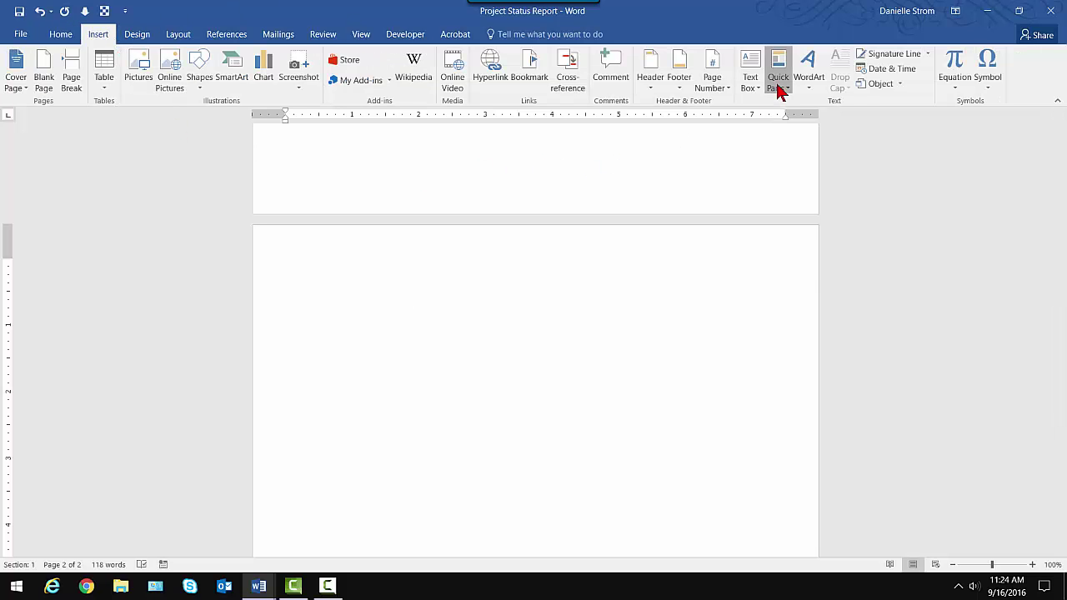
pyautogui.click(778, 88)
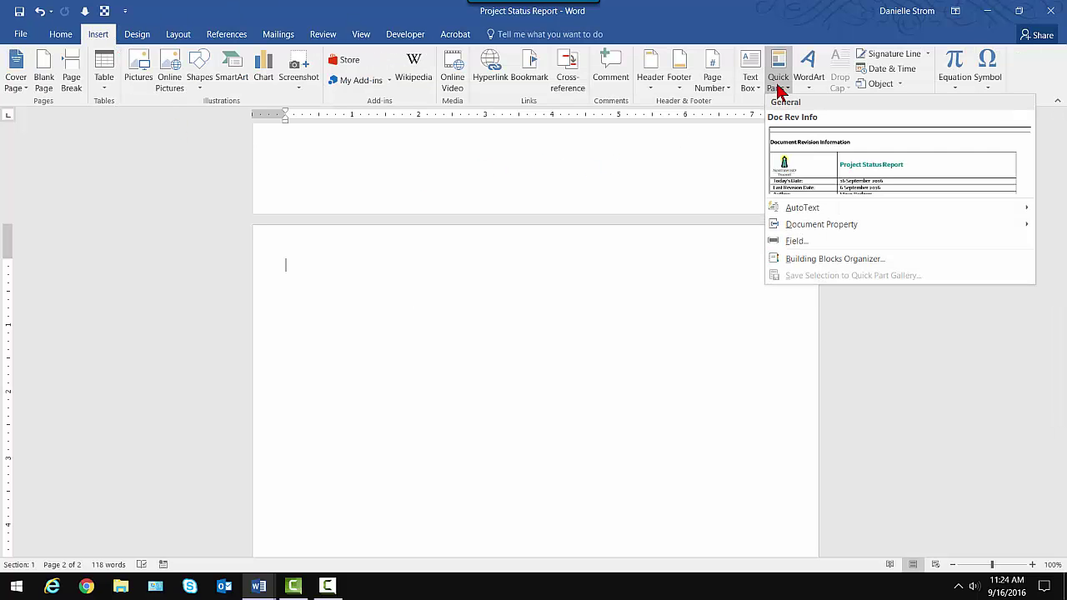
pyautogui.click(806, 161)
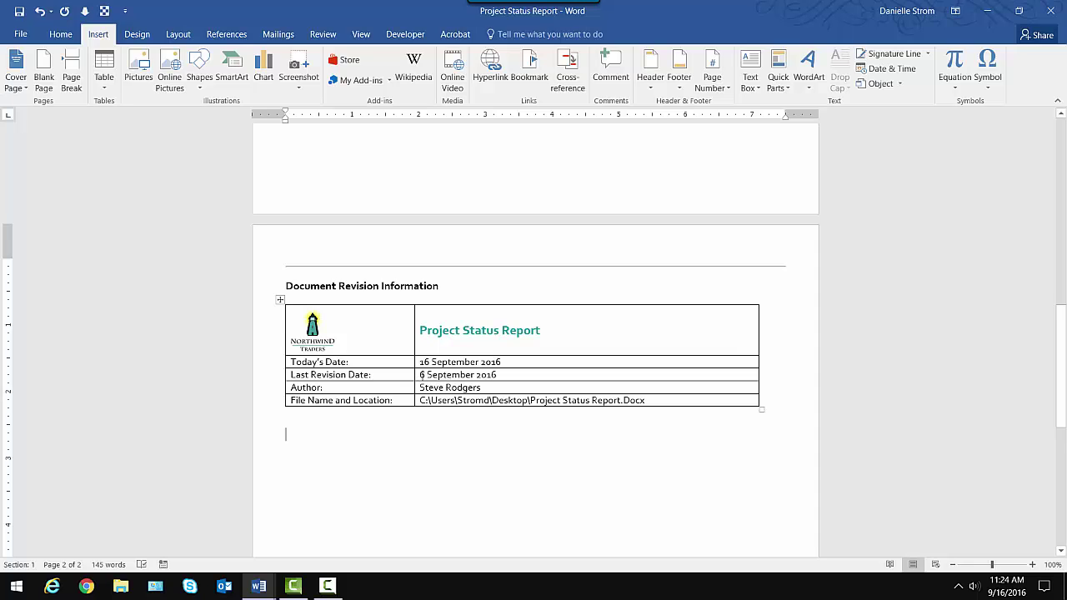
# Step: Change the Last Revision Date to 16 September 2016 and replace the author's name
pyautogui.click(422, 374)
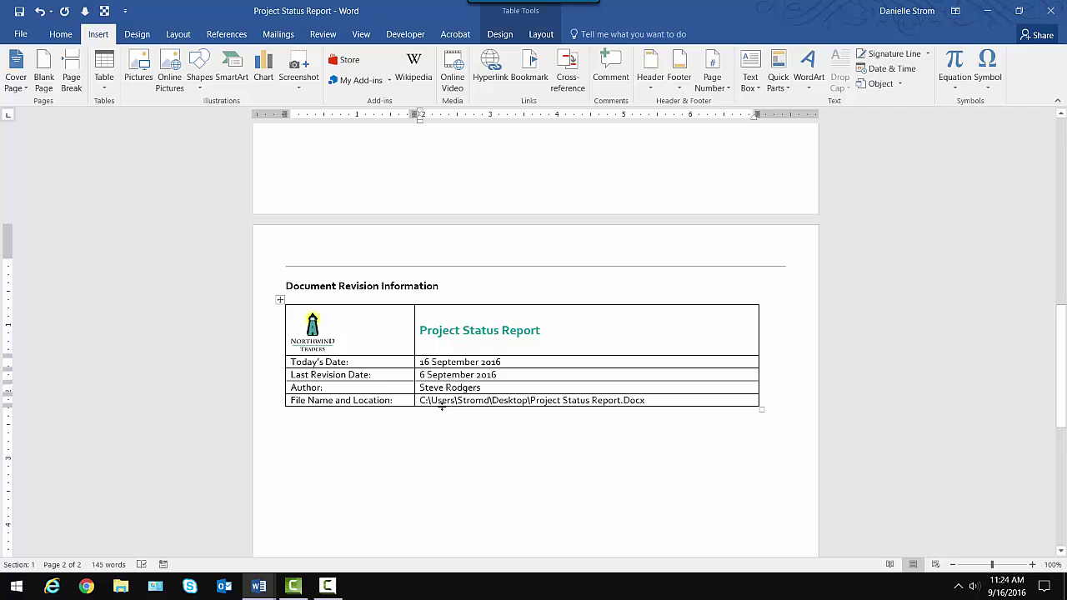
pyautogui.write('1')
pyautogui.moveTo(421, 387); pyautogui.dragTo(481, 387)
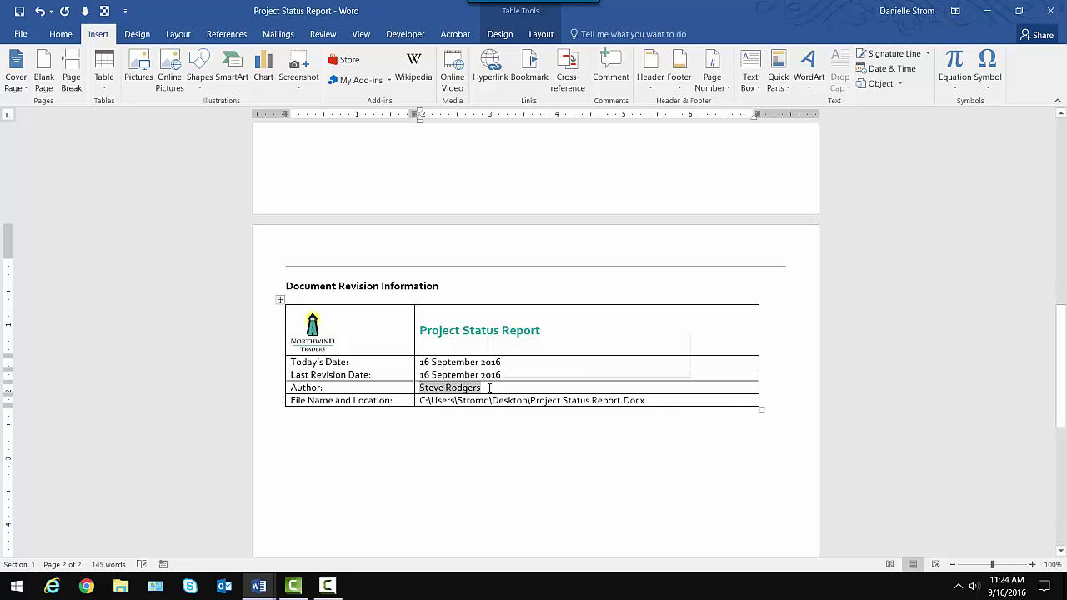
pyautogui.write('Danielle Strom')
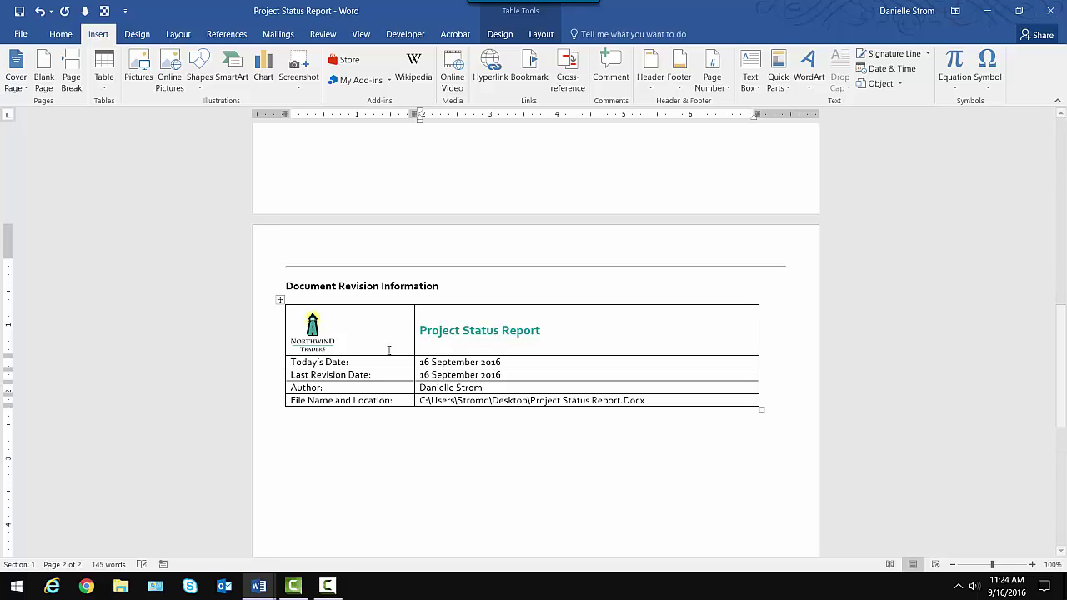
# Step: Create a new blank document
pyautogui.click(21, 34)
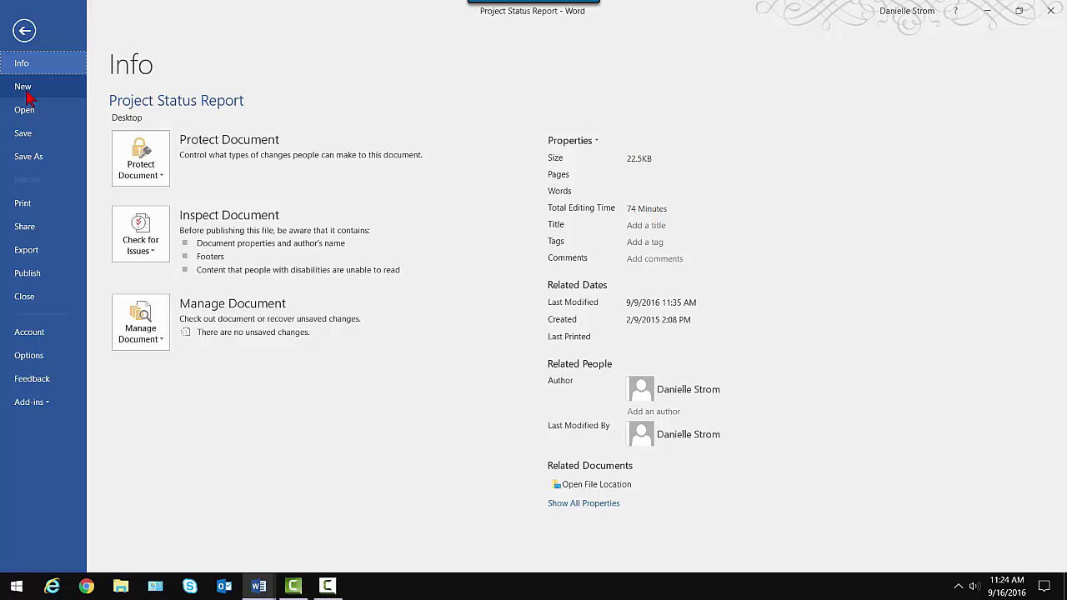
pyautogui.click(25, 87)
pyautogui.click(159, 234)
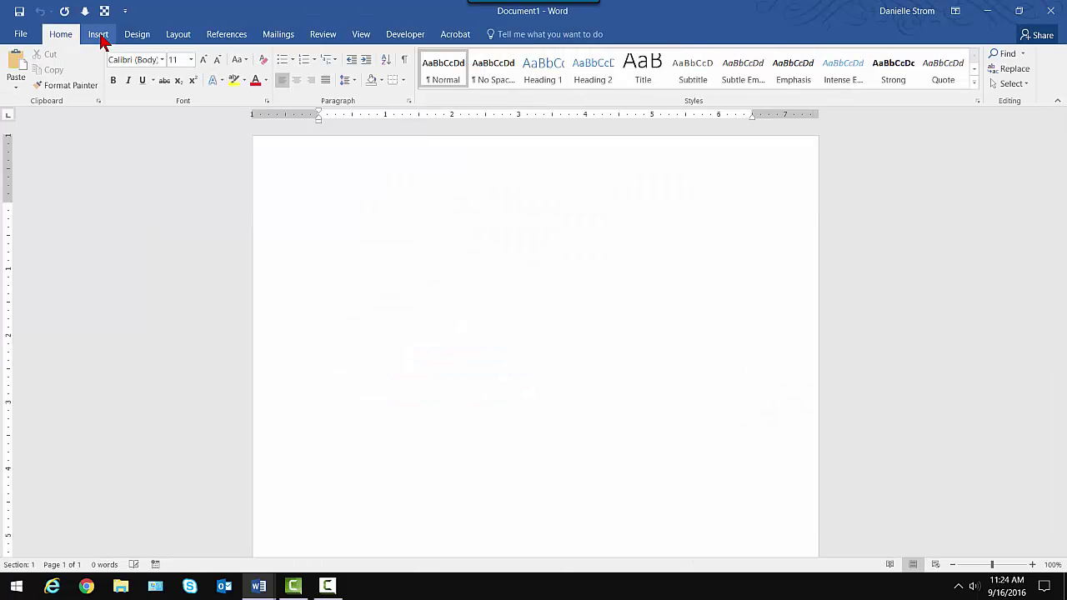
# Step: Insert the Doc Rev Info Quick Part into Document1
pyautogui.click(98, 34)
pyautogui.click(783, 80)
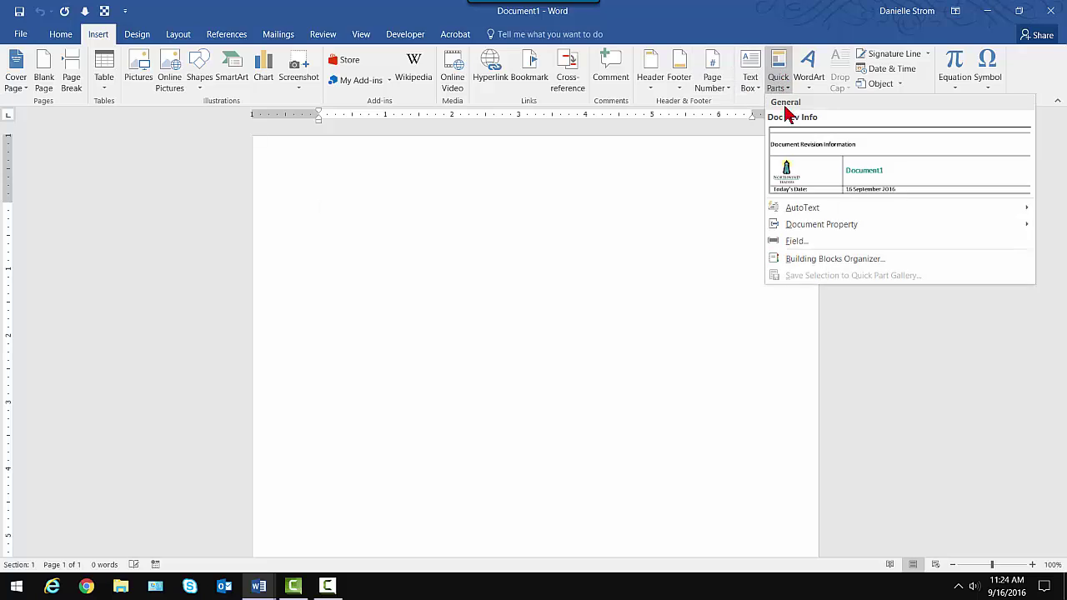
pyautogui.click(795, 167)
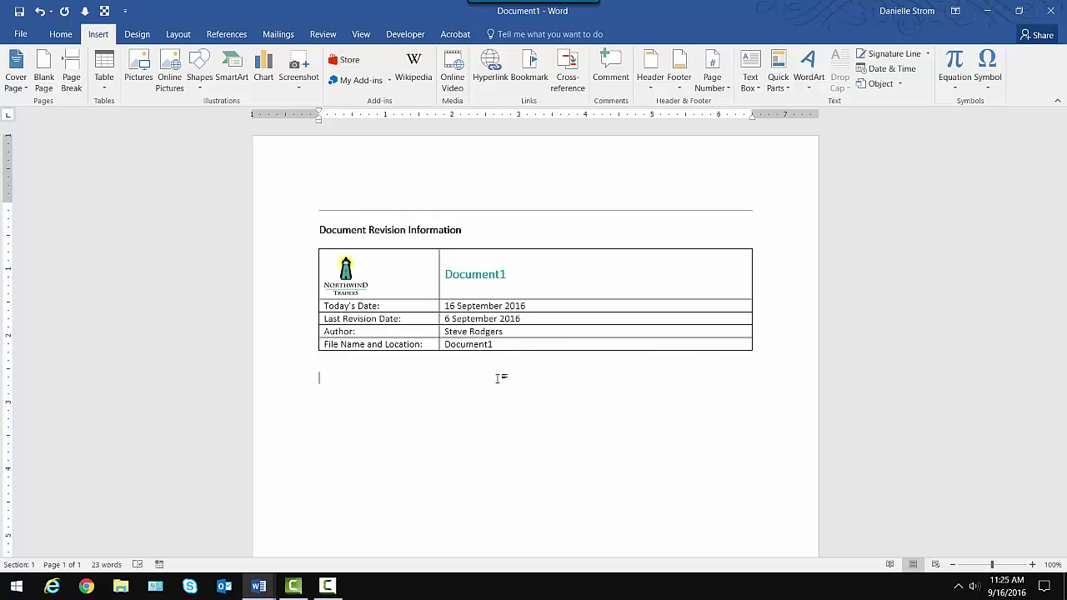
pyautogui.press('F10')
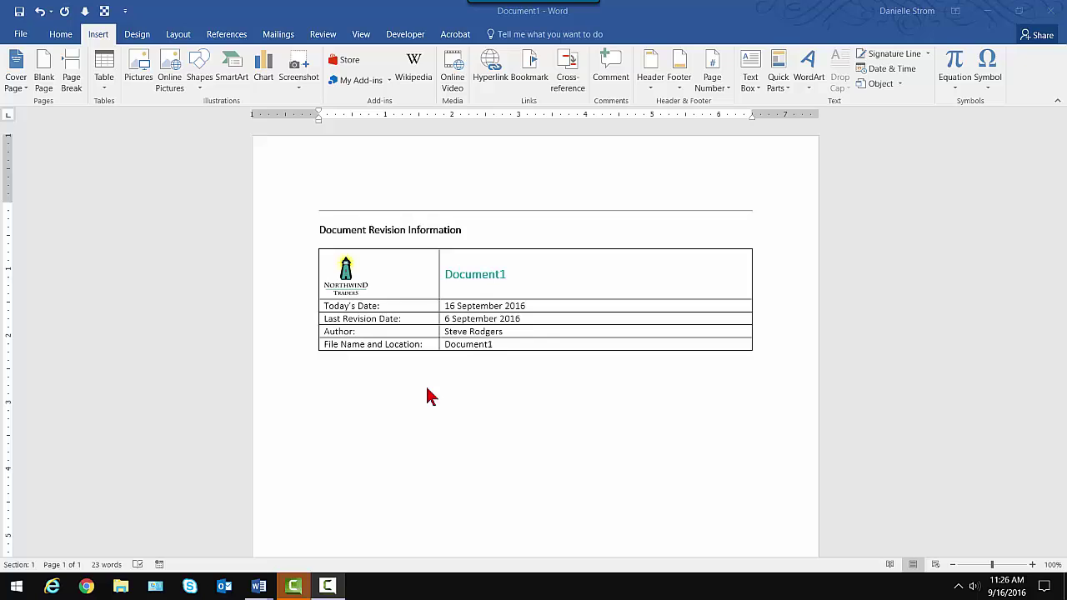
# Step: Close Document1 without saving, save and close Project Status Report, then close Executive Summary
pyautogui.click(1049, 11)
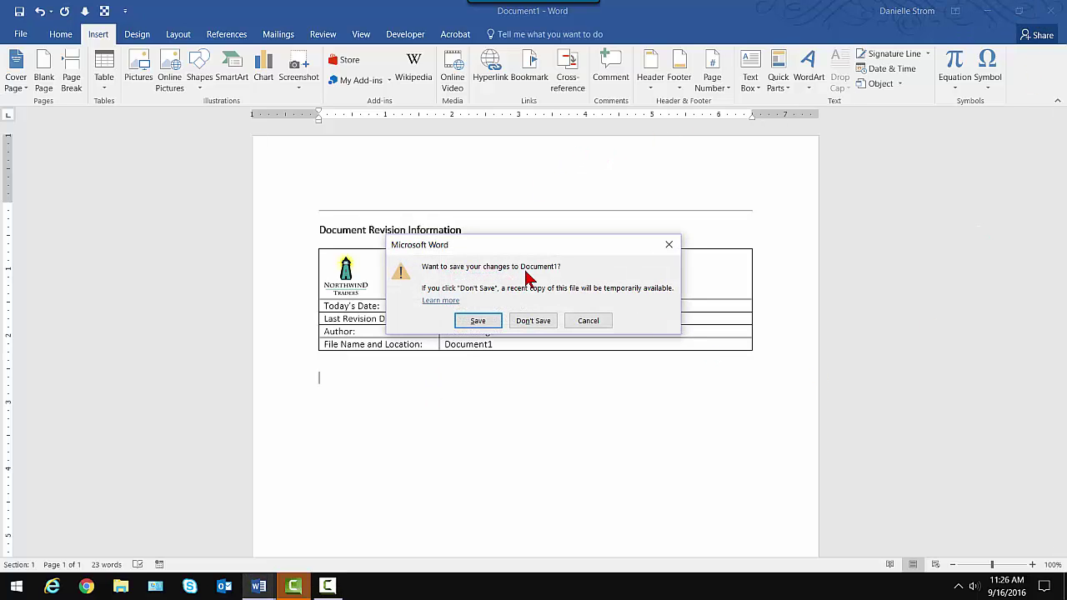
pyautogui.click(533, 320)
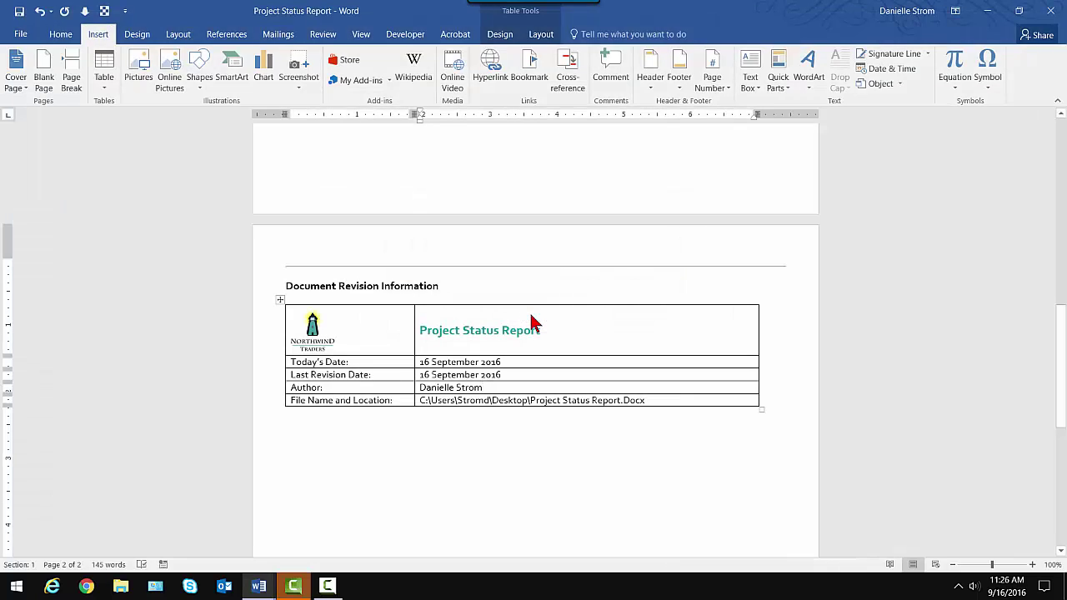
pyautogui.click(1049, 11)
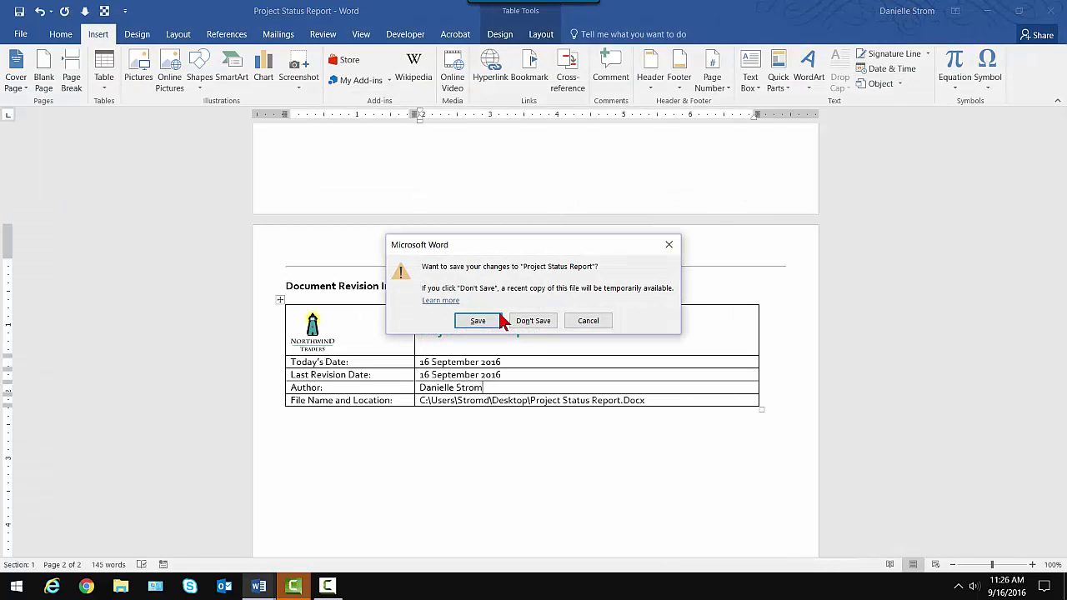
pyautogui.click(474, 325)
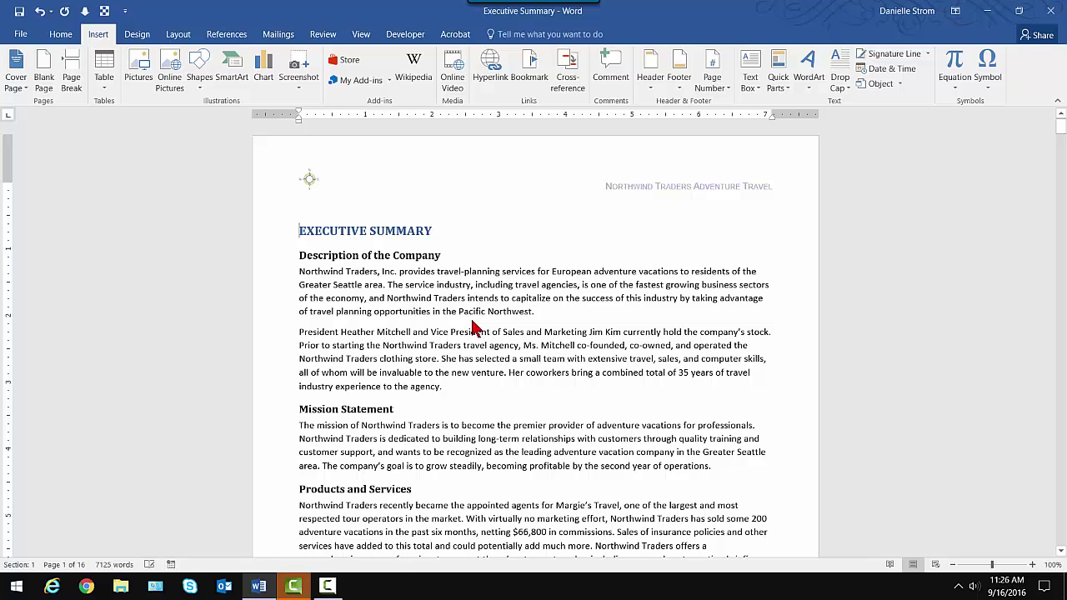
pyautogui.click(1049, 14)
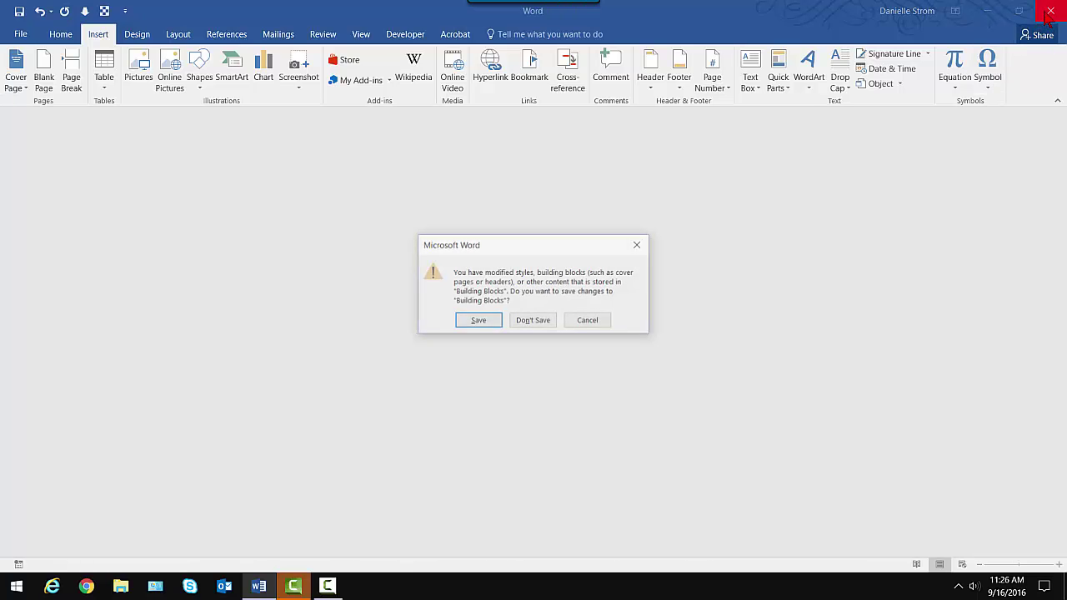